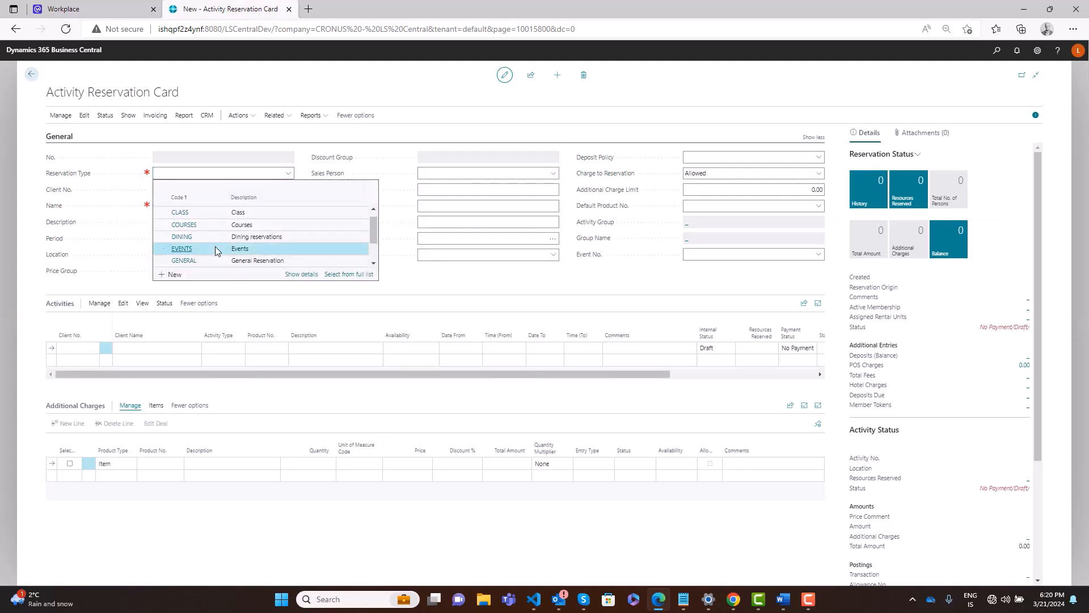
Set the new activity reservation's type to EVENTS.
click(215, 246)
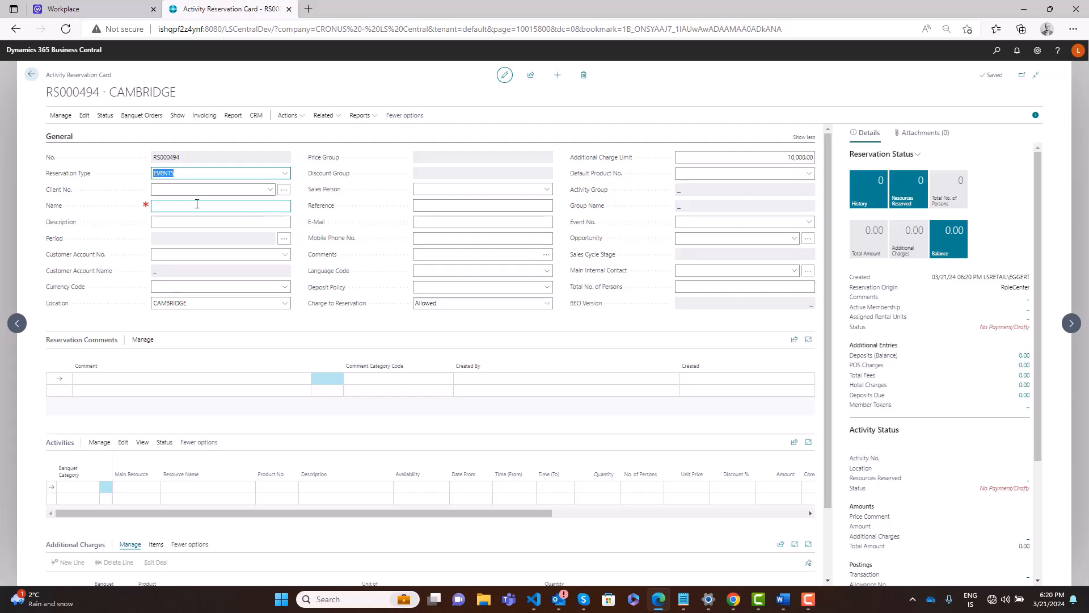
key(Tab)
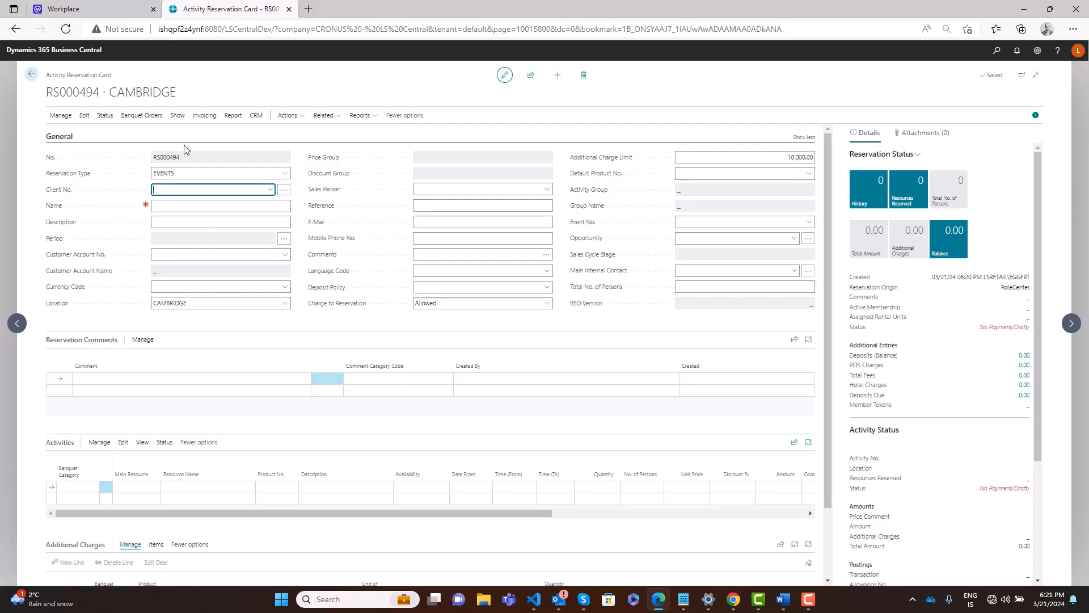
Examine the reservation's CRM actions and its general fields, activity lines, additional charges and expanded task schedule.
click(156, 117)
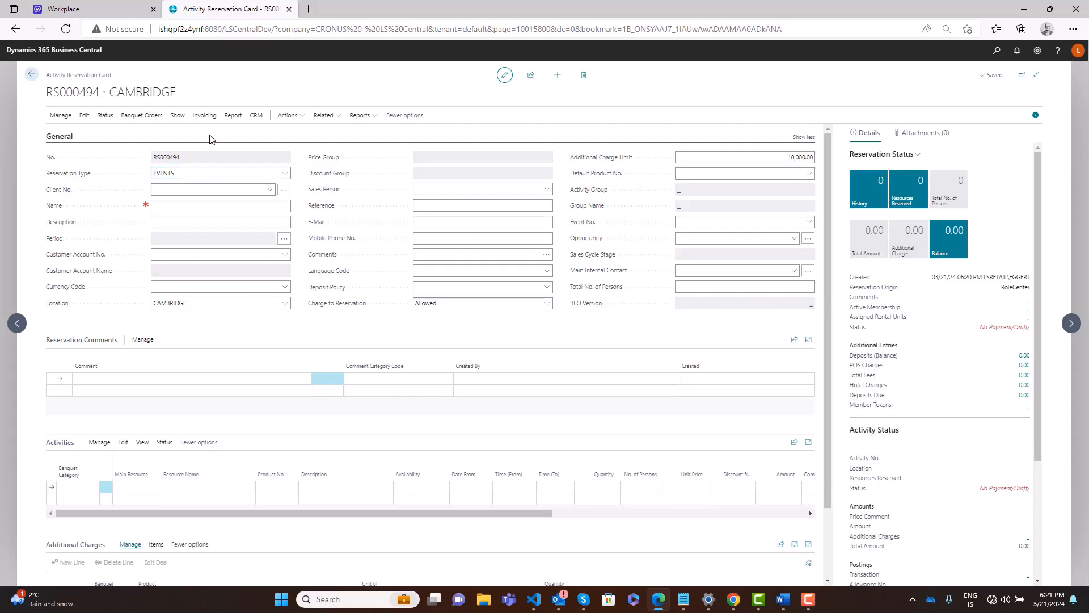
click(254, 116)
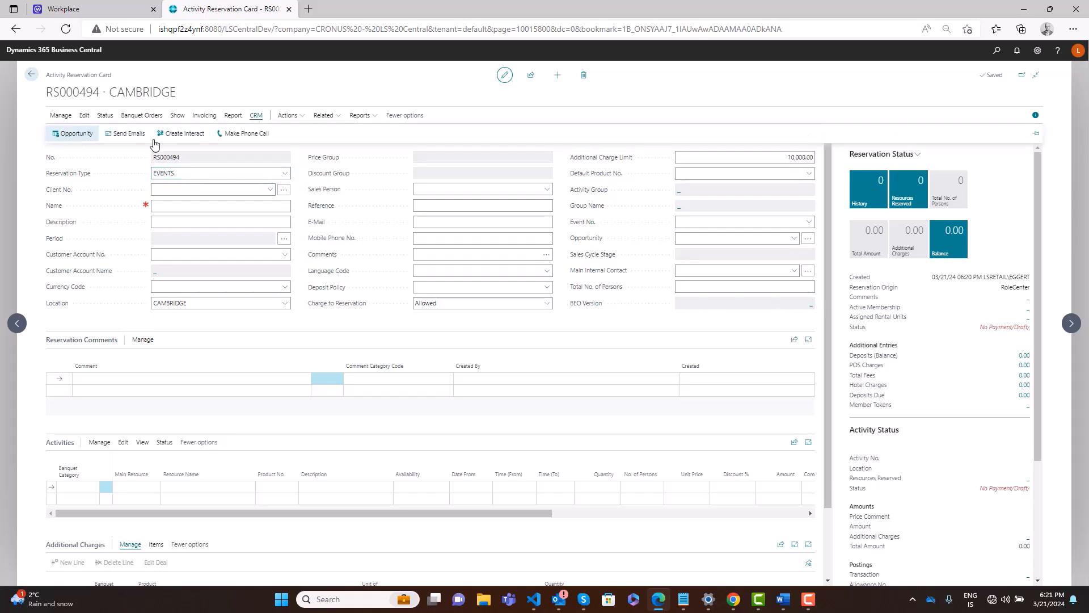
click(716, 330)
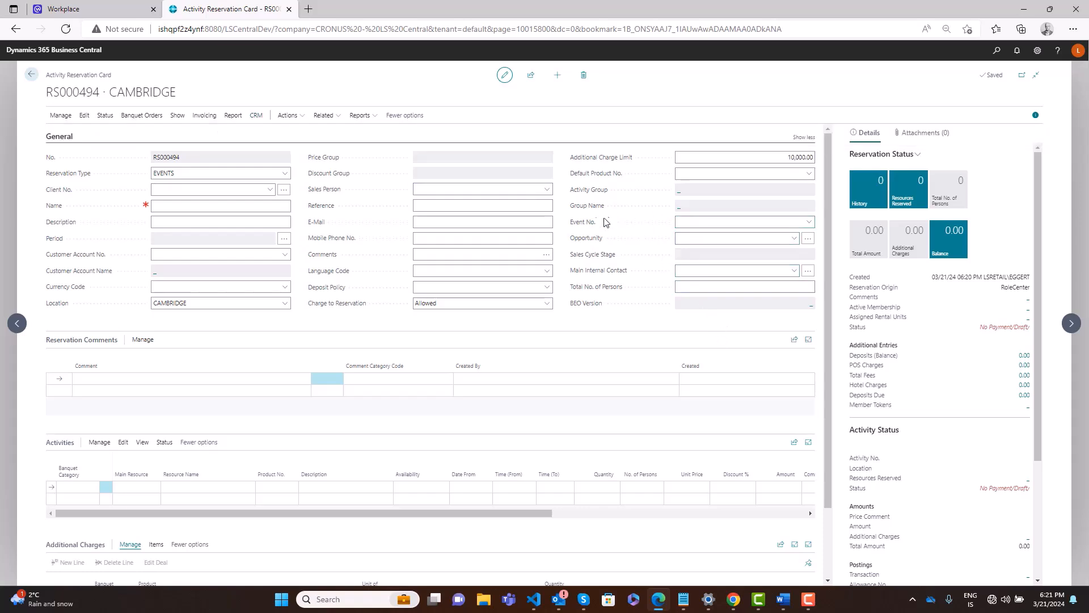
drag(670, 305, 734, 281)
click(660, 322)
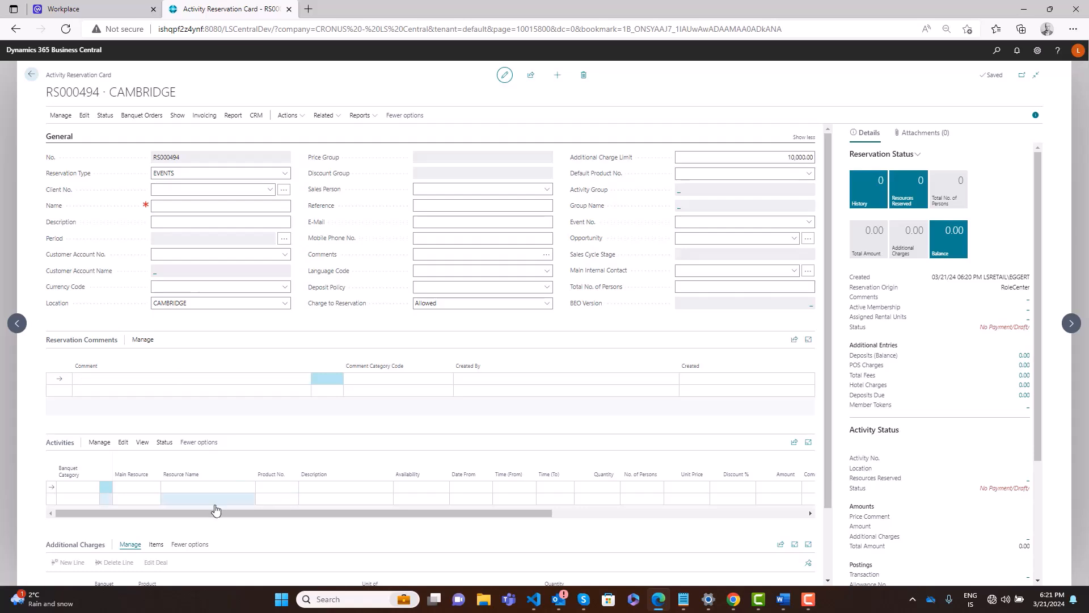
scroll(74, 445, down, 2)
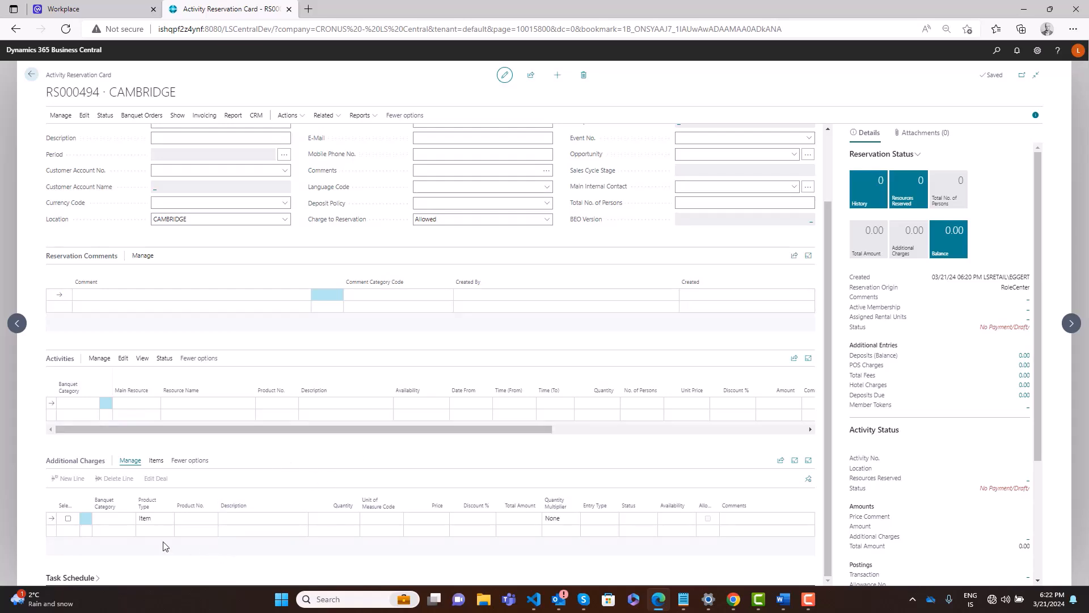
click(70, 578)
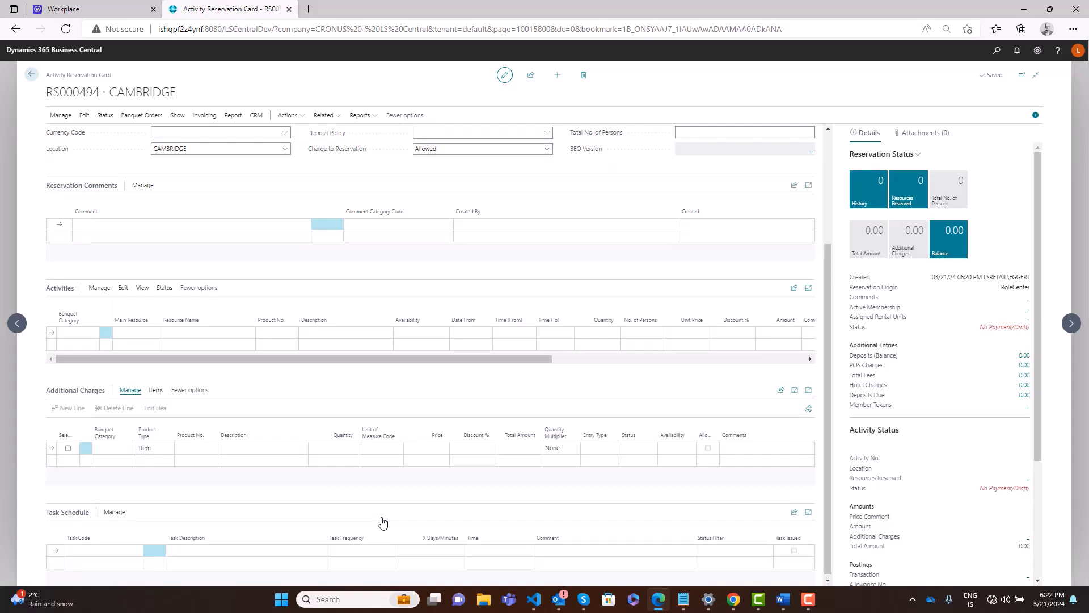
click(120, 555)
scroll(591, 309, up, 3)
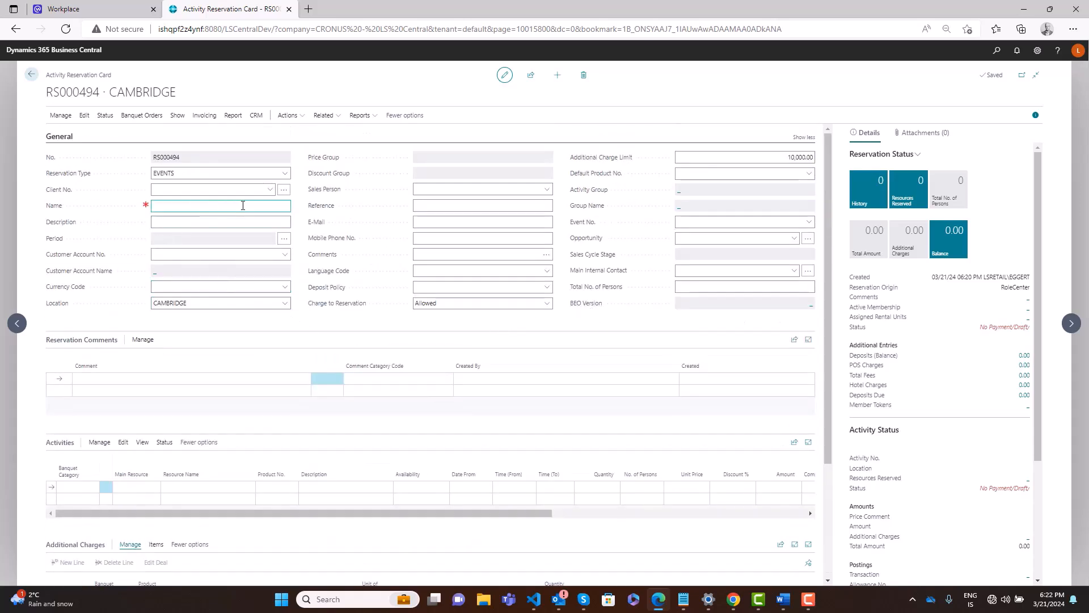
Name the reservation "Demo sample for CX".
click(191, 208)
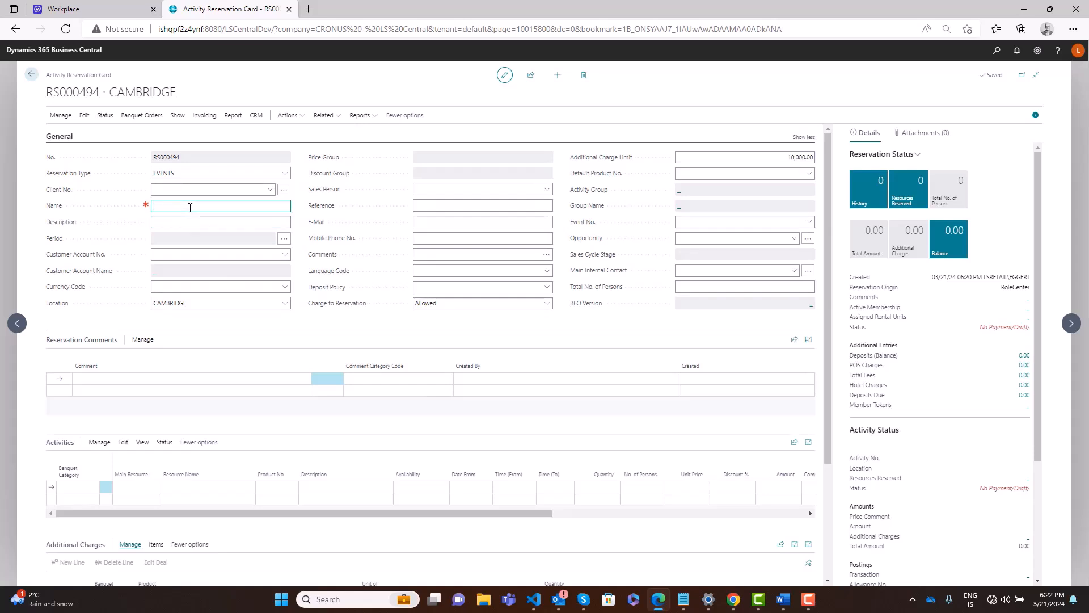
text(Demo sample for CX)
key(Tab)
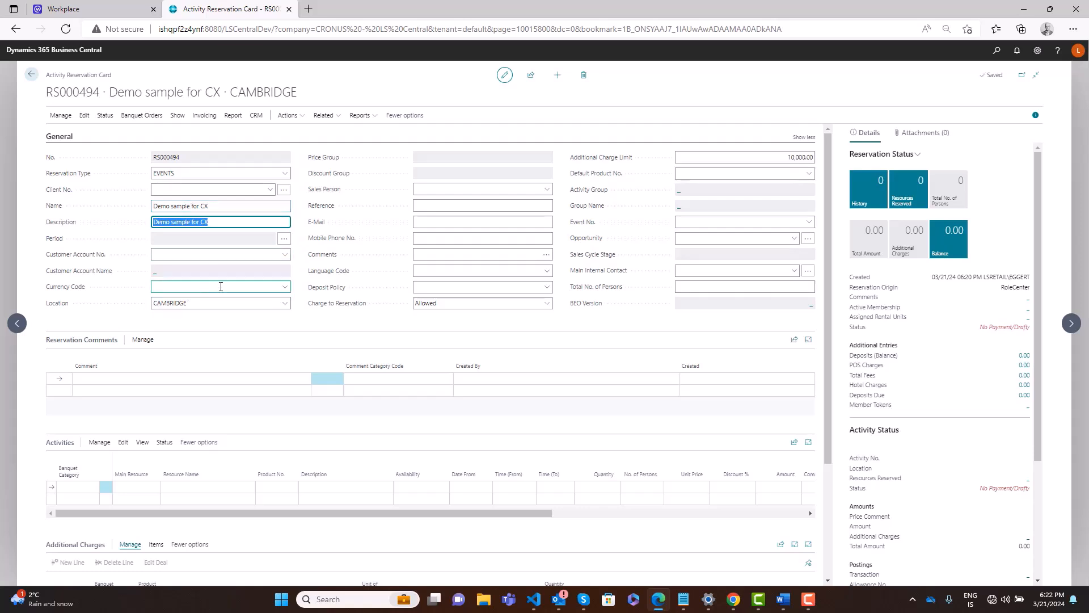
Assign Adatum Corporation as the reservation's customer account.
click(285, 255)
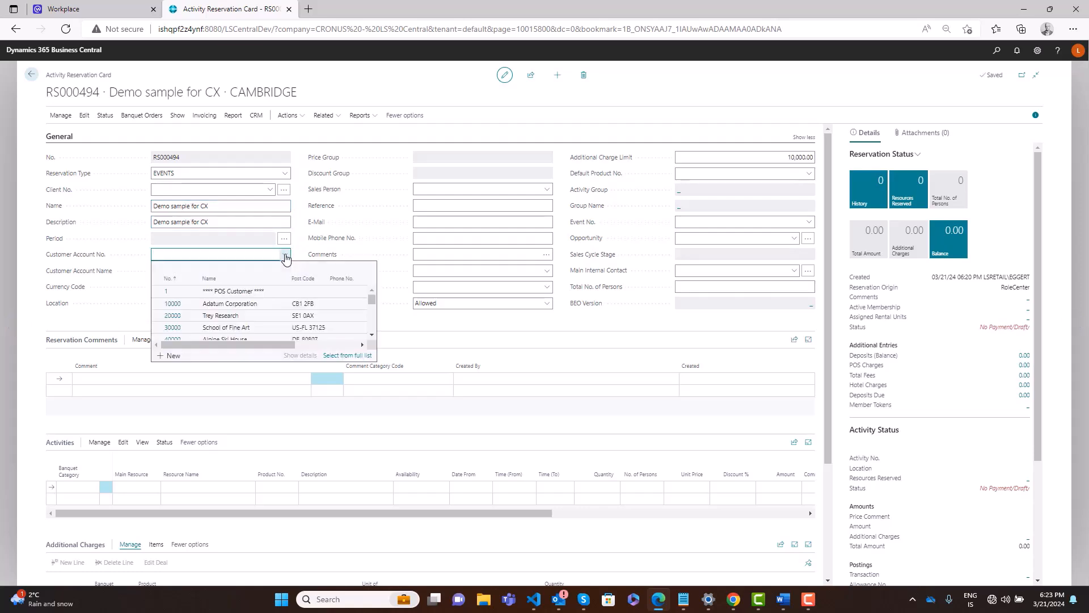
key(Down)
key(Down)
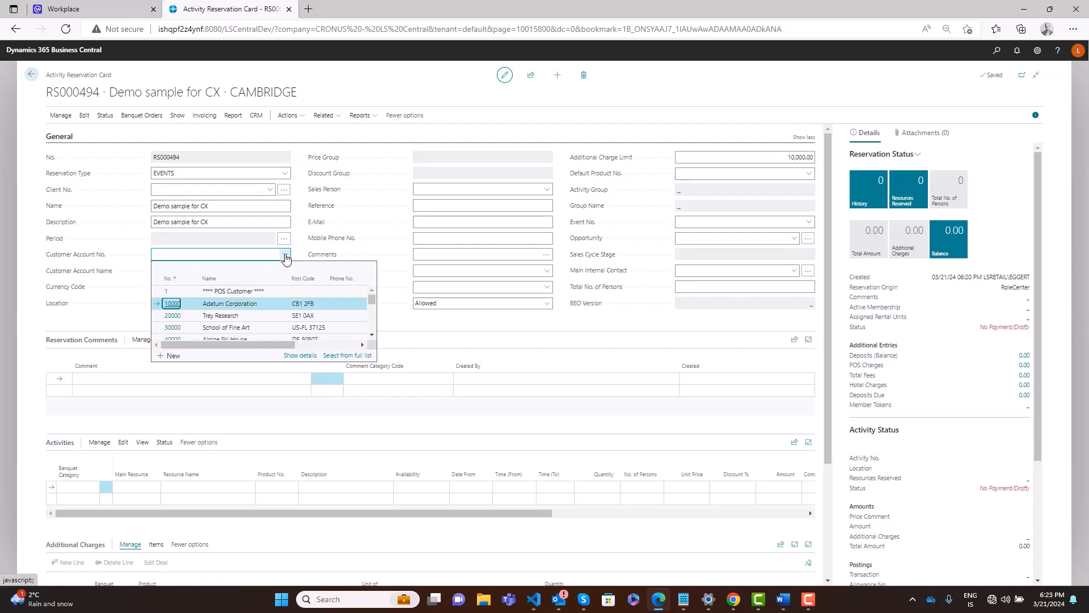
key(Tab)
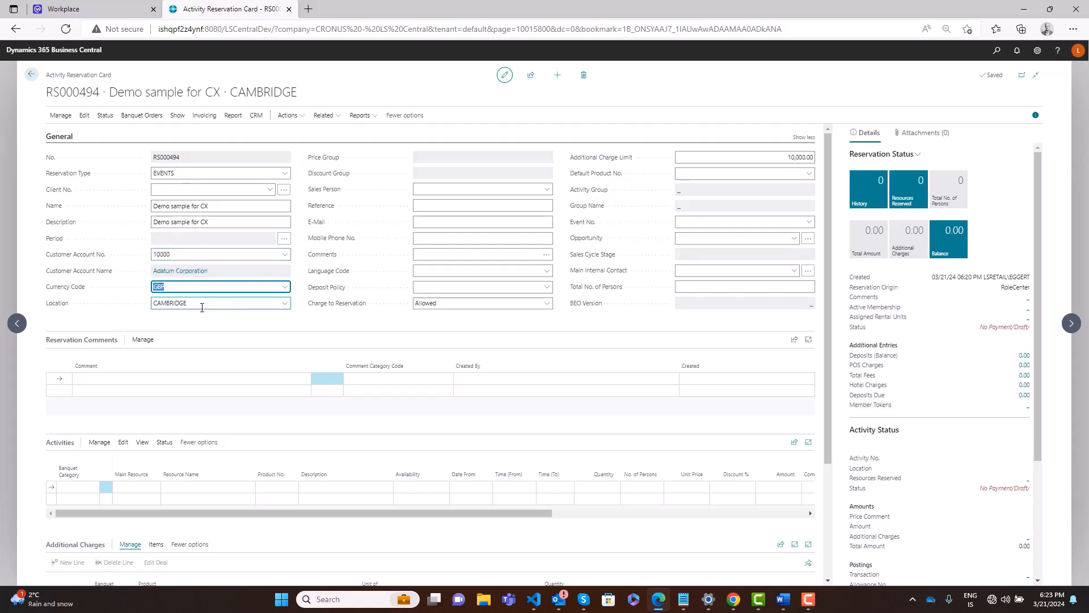
Assign the sales person with code DC to the reservation.
click(545, 192)
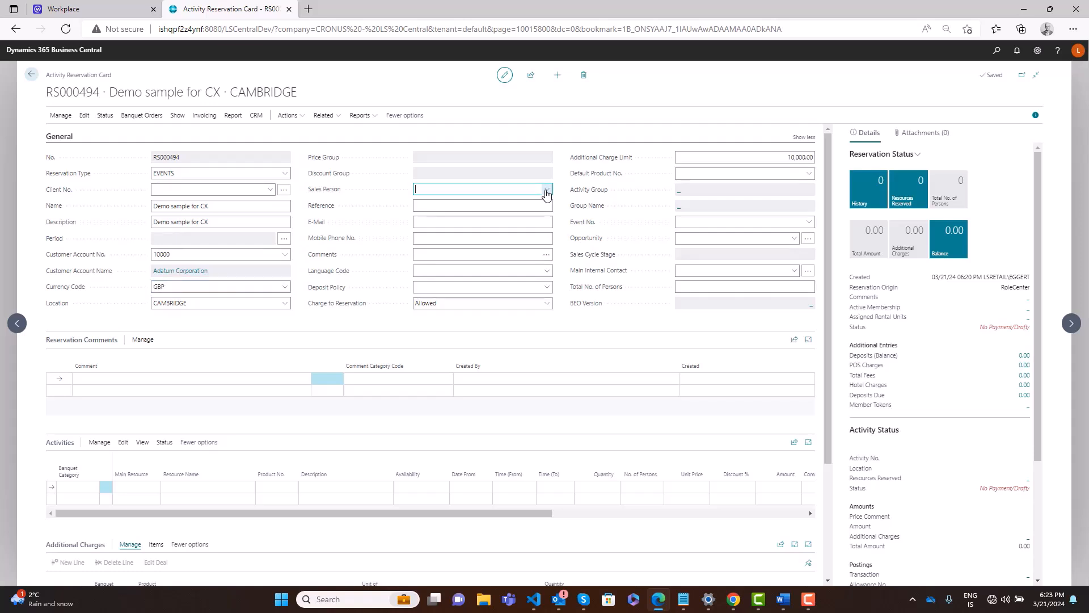
key(Down)
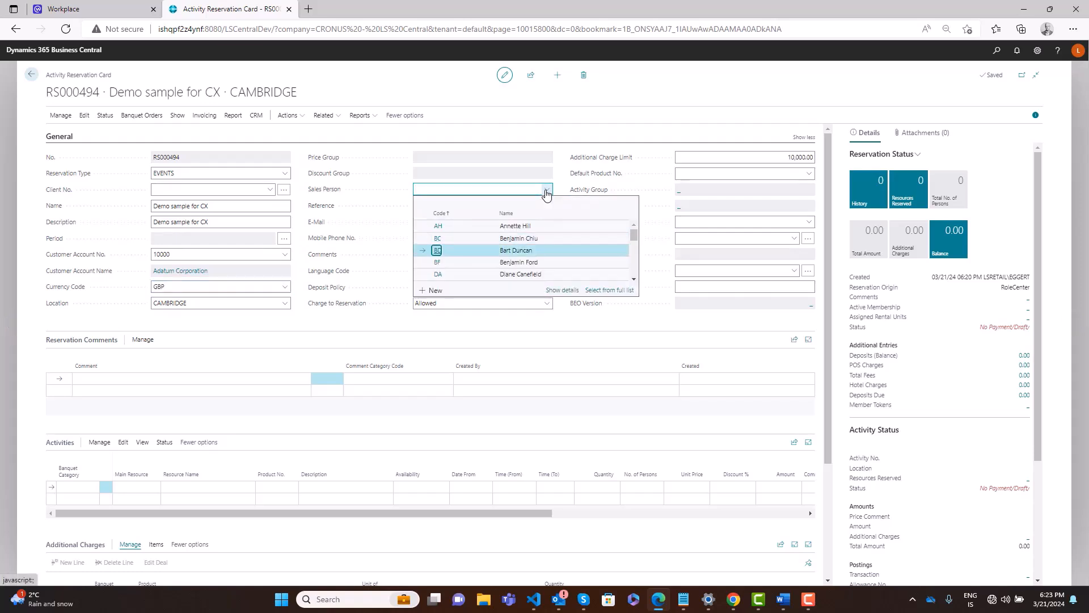
key(Down)
key(Down)
key(Down)
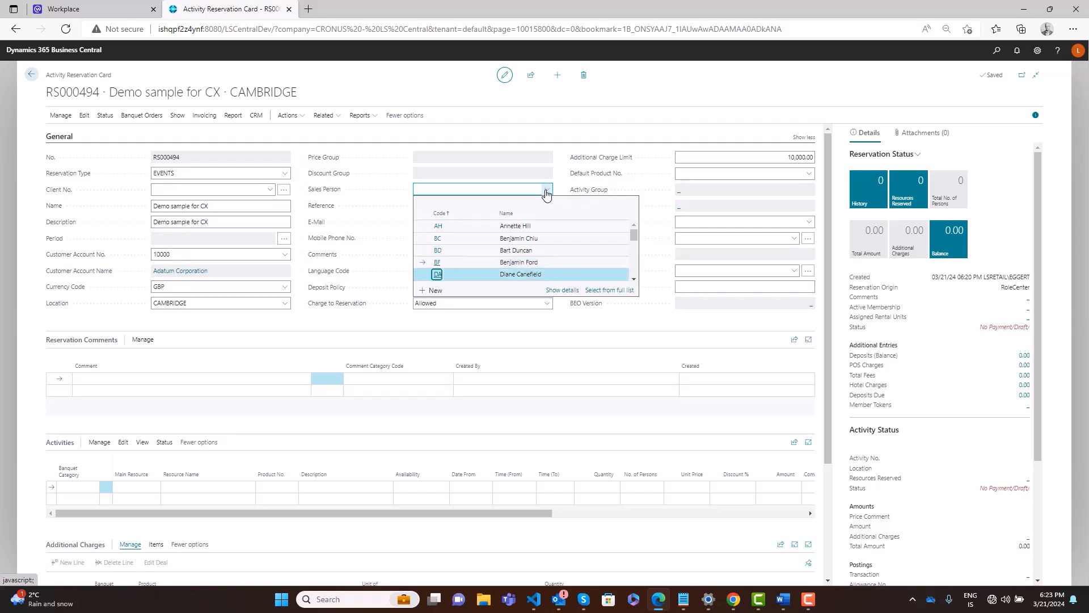
key(Tab)
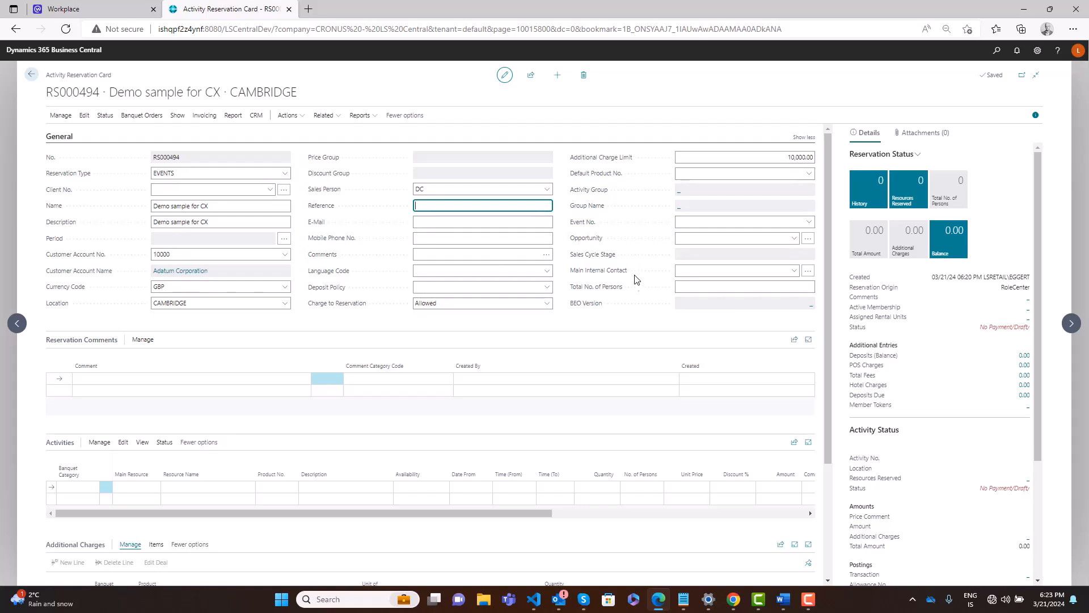
Set the reservation's main internal contact to the company contact based in Sparkhill.
click(795, 272)
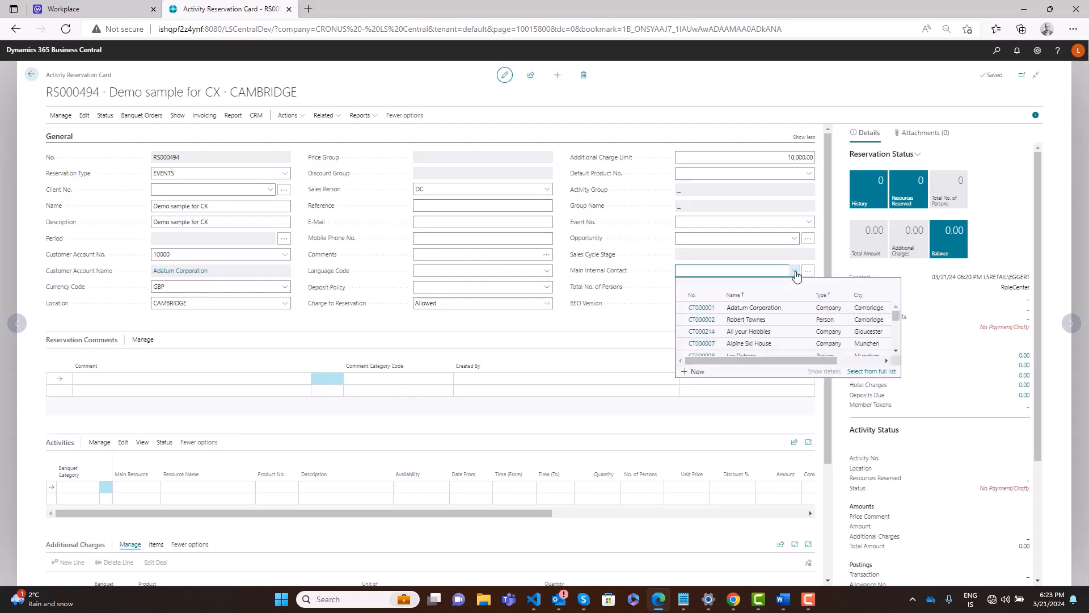
key(Down)
key(Down)
key(Down)
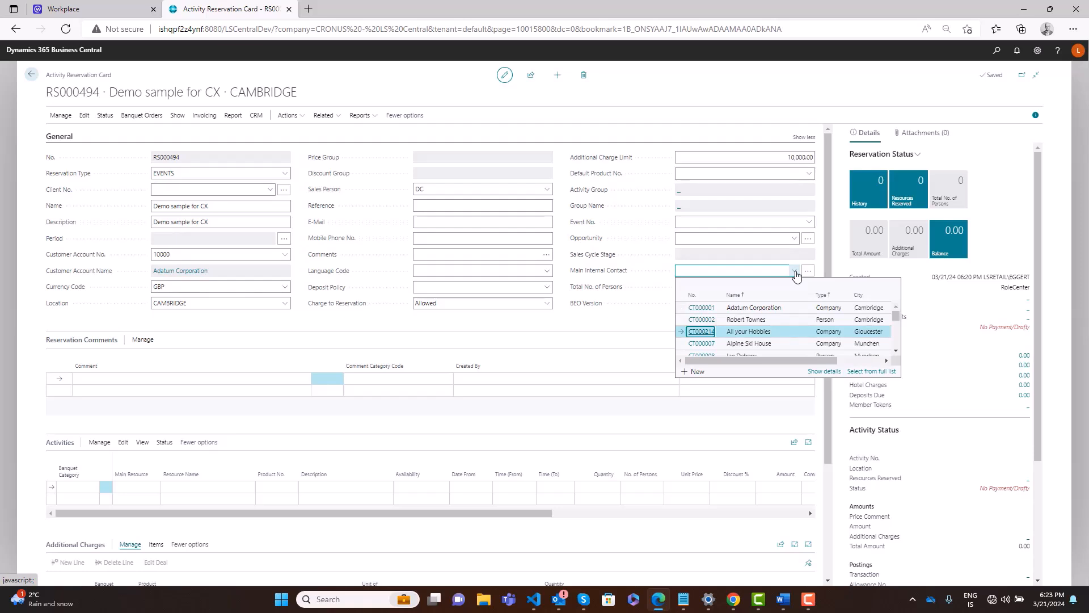
key(Down)
key(Down)
key(Down)
key(Down)
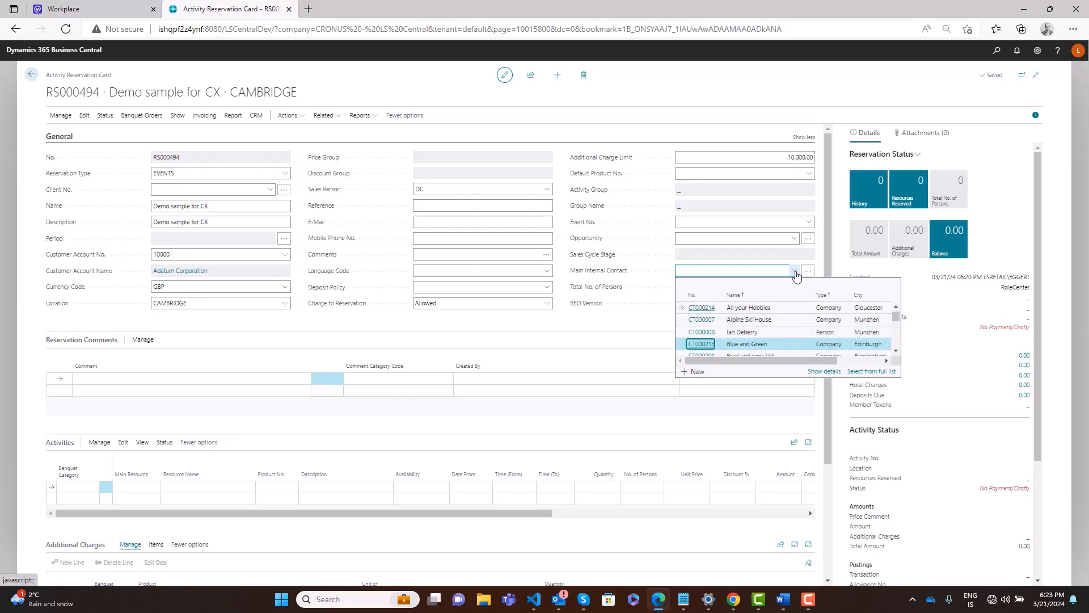
key(Down)
key(Down)
key(Down)
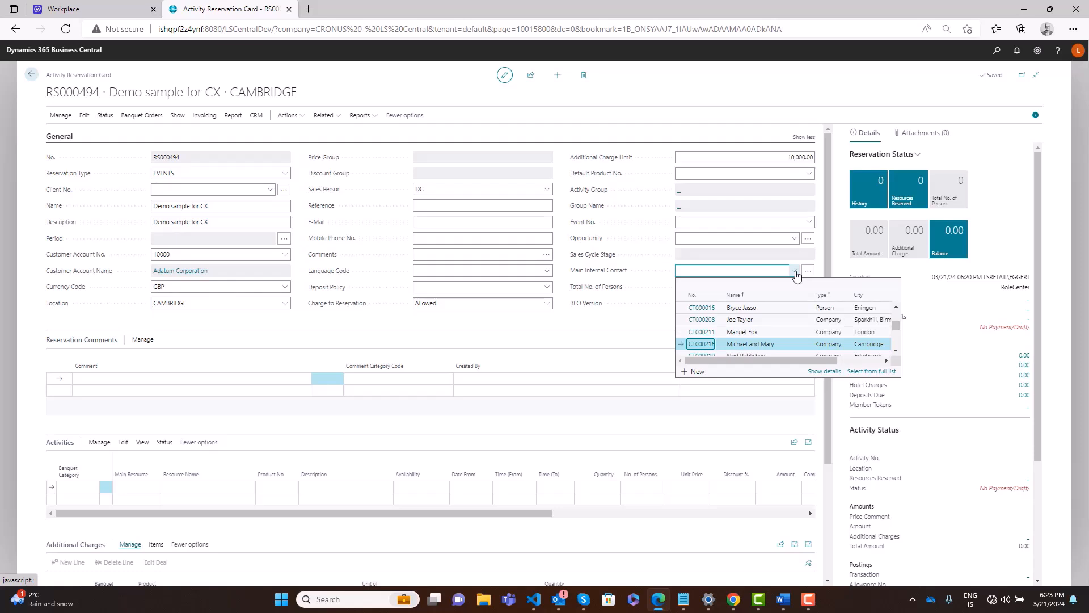
key(Up)
key(Up)
key(Return)
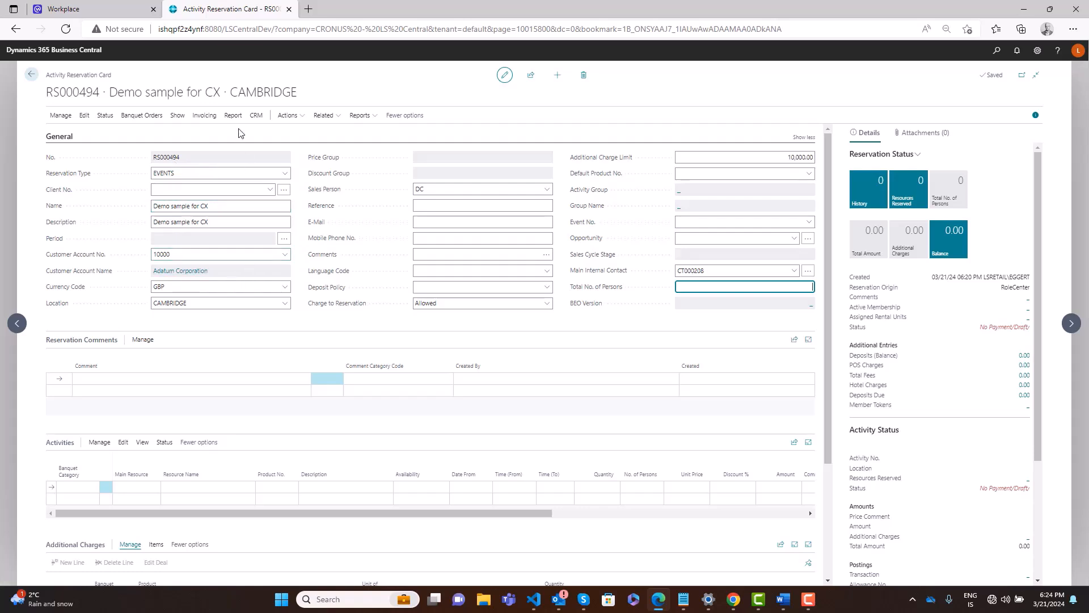
Create a new opportunity linked to the reservation and close its opportunity card.
click(255, 116)
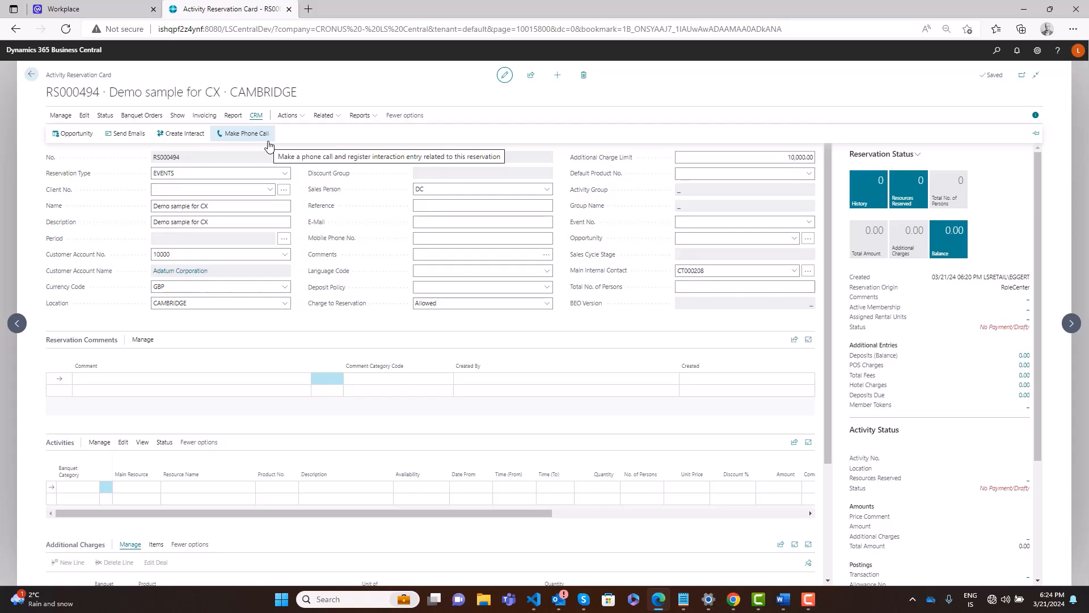
click(723, 238)
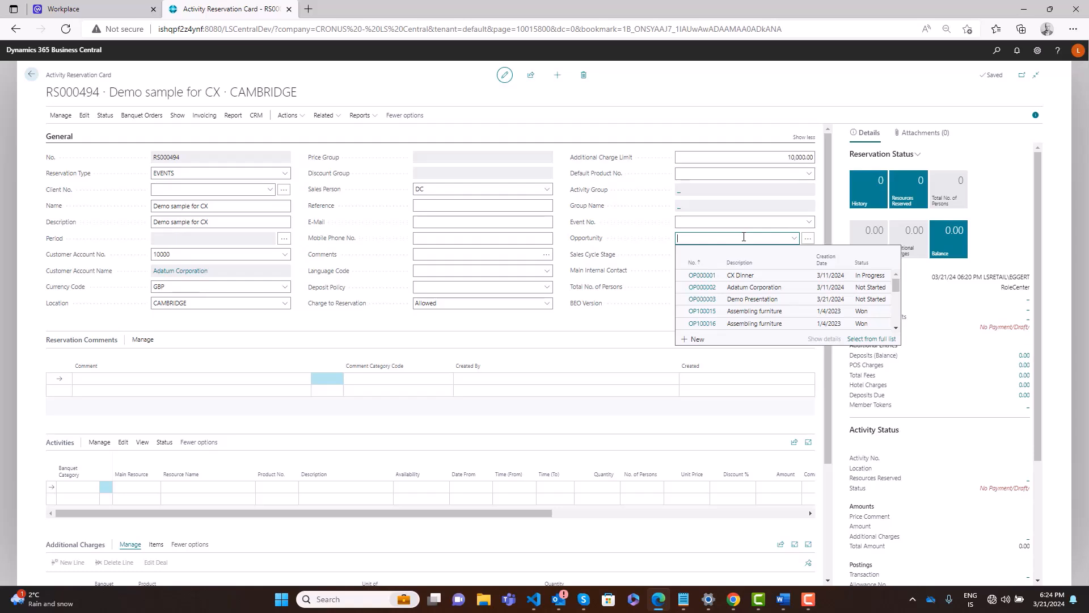
click(807, 241)
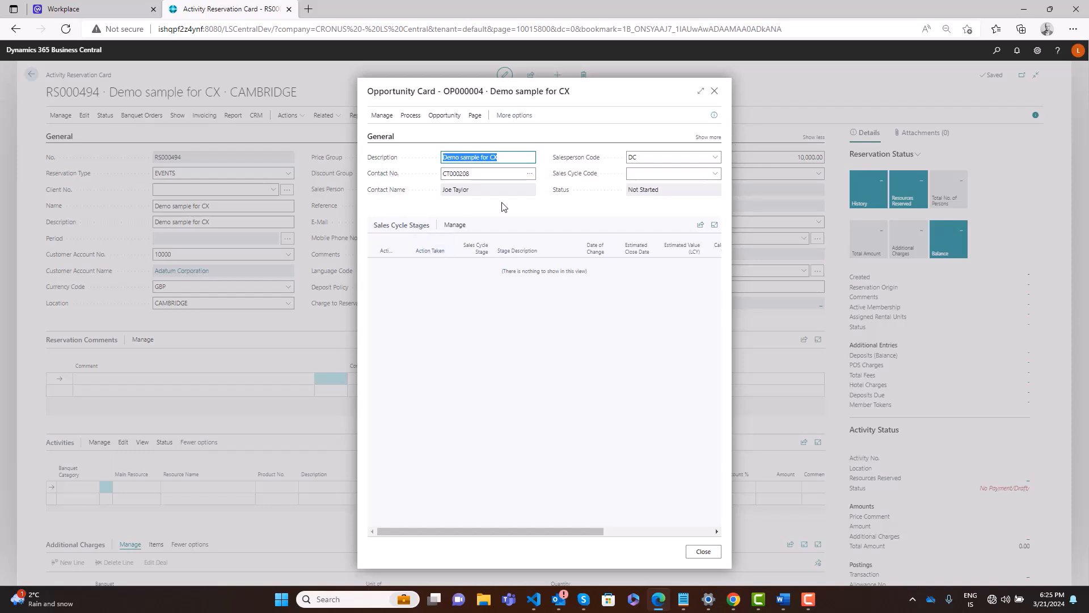
click(703, 552)
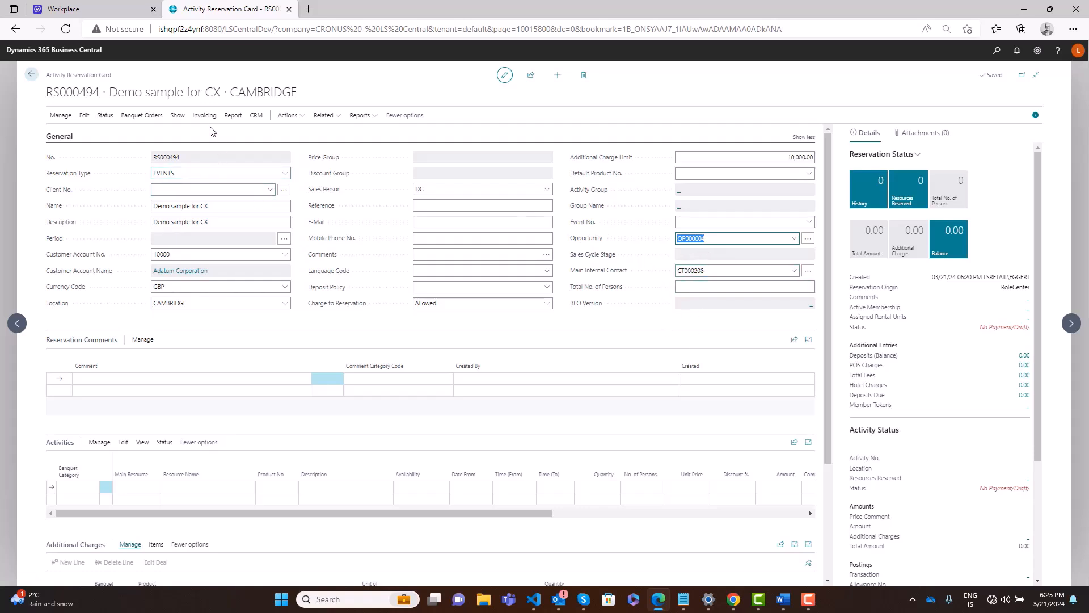
click(260, 117)
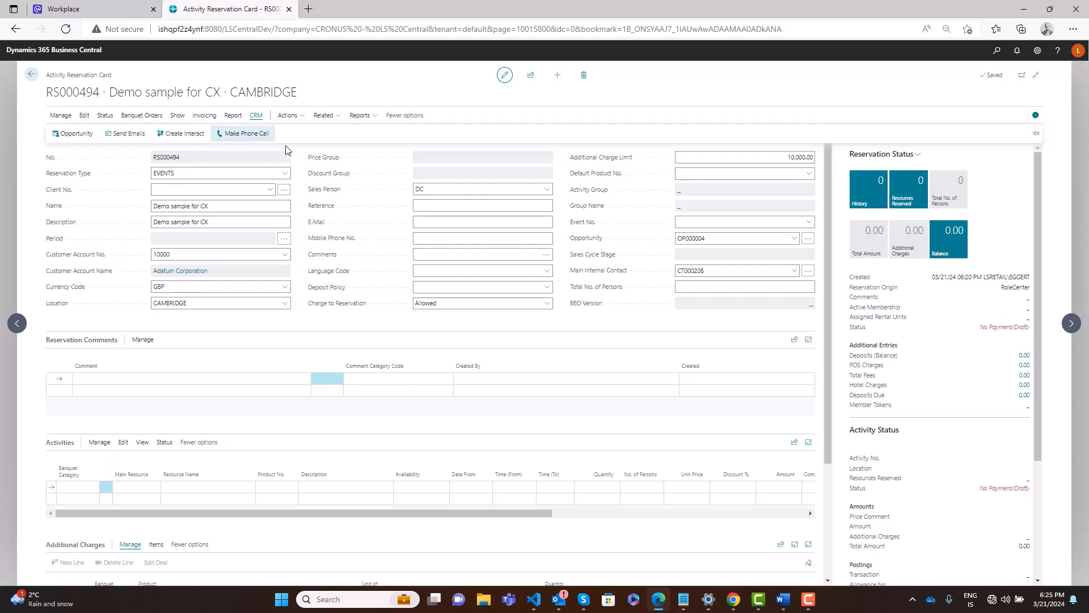
click(650, 97)
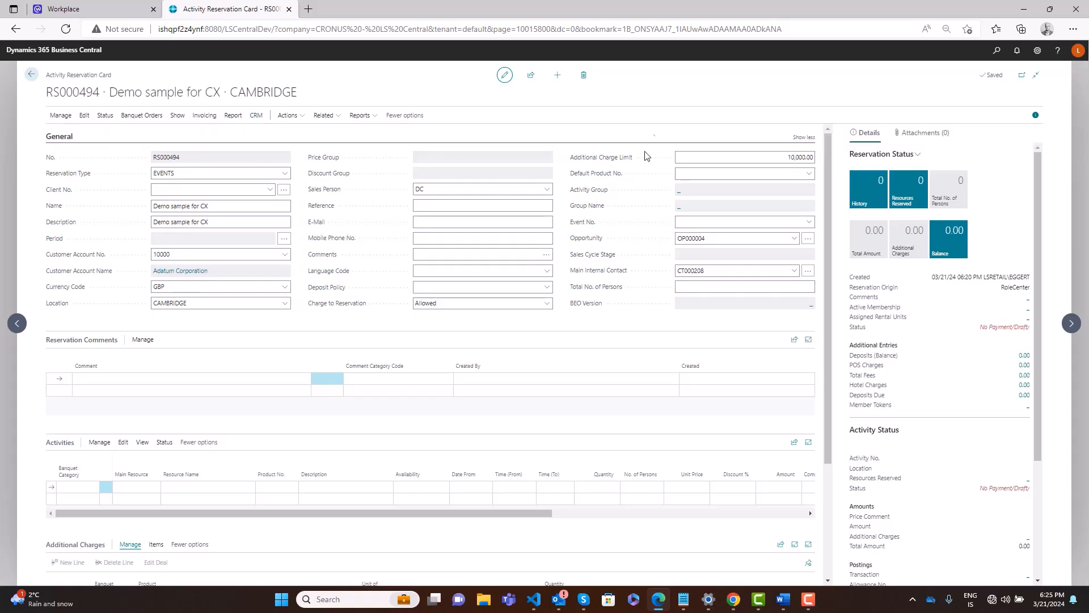
Set the total number of persons to 30 and add the reservation comment "We need to setup layout as Event -" with category DINING.
click(761, 286)
click(193, 379)
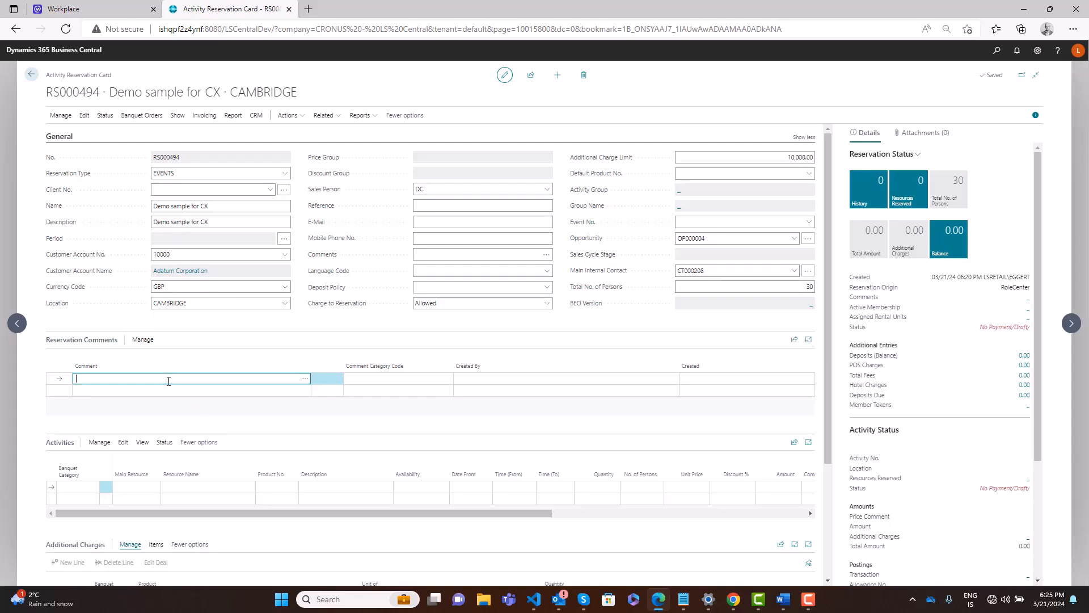
text(We need to setup layout as Event -)
click(397, 378)
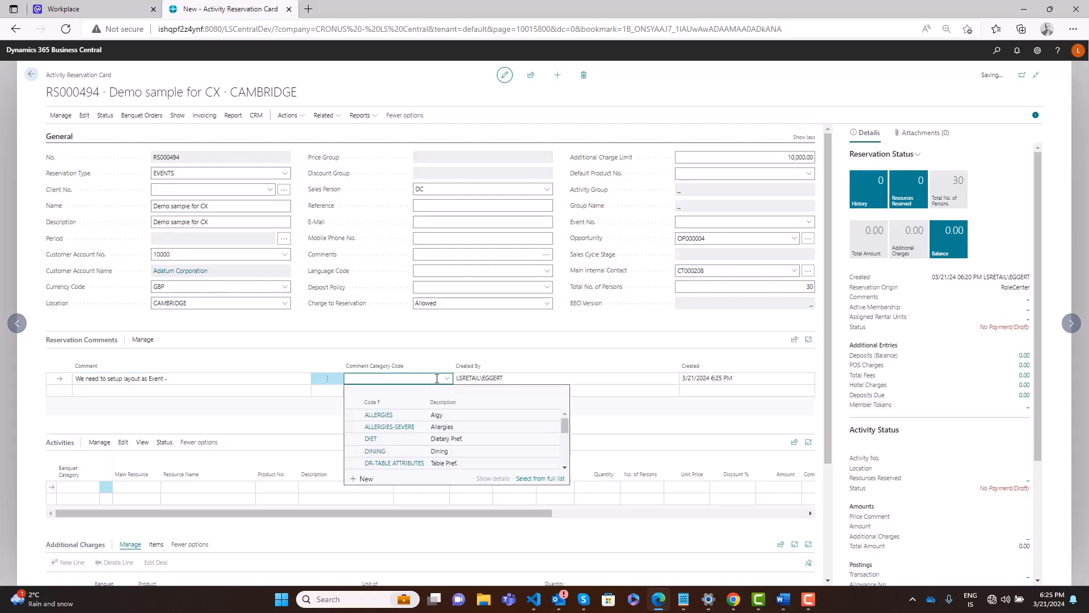
click(400, 432)
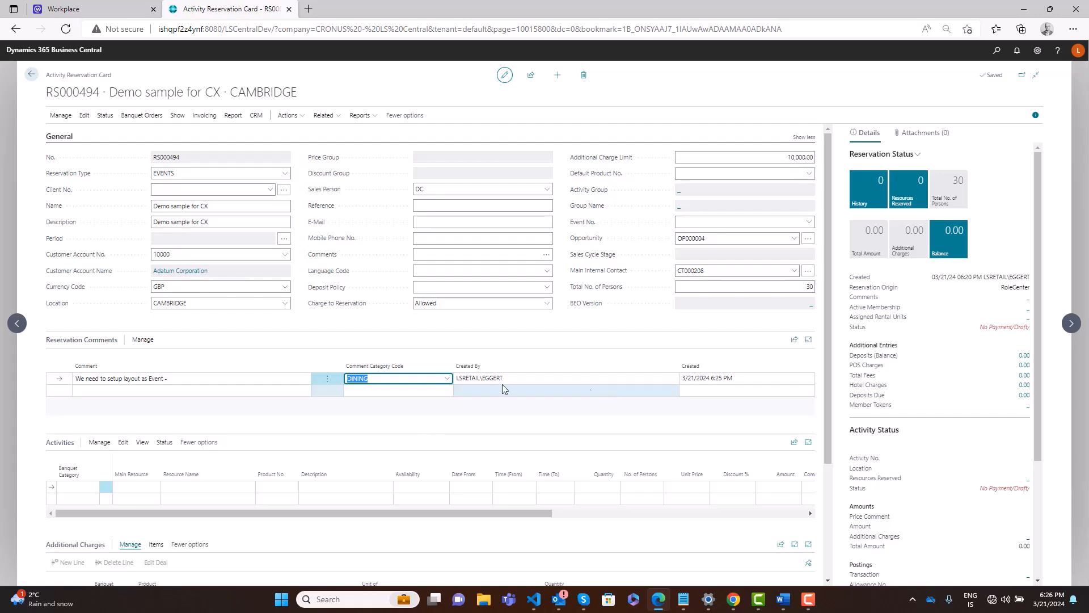
Add an activity line to the reservation using the Meeting Room activity product.
scroll(201, 319, down, 3)
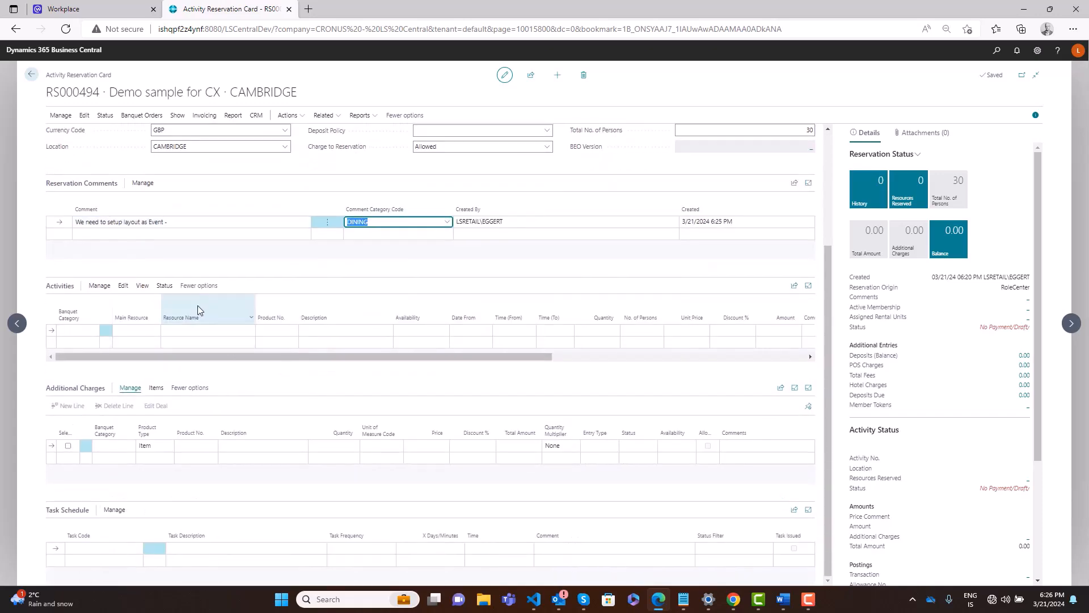
scroll(127, 238, up, 1)
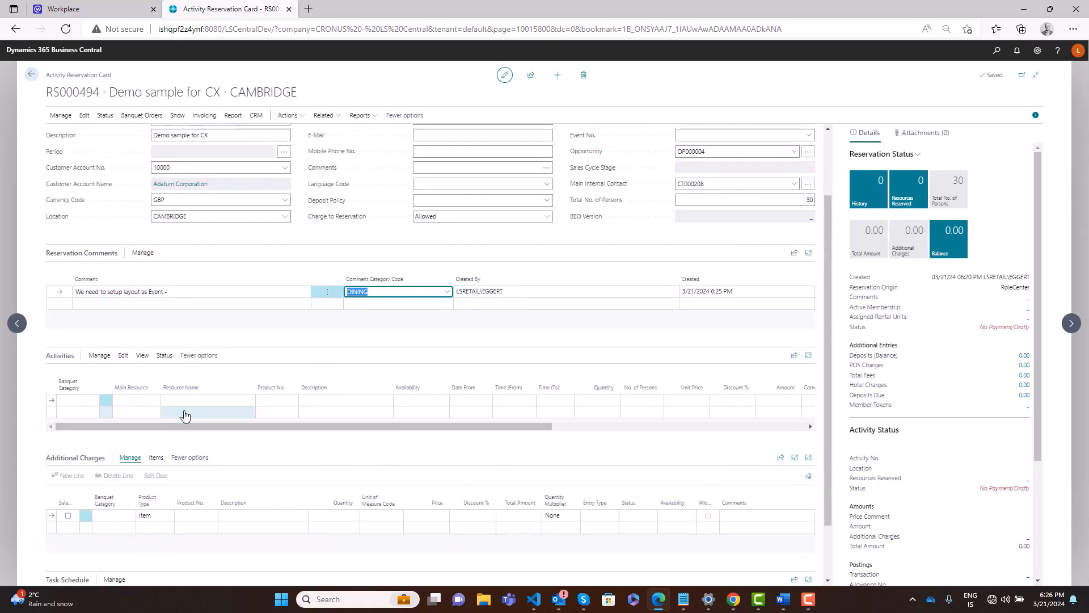
click(293, 403)
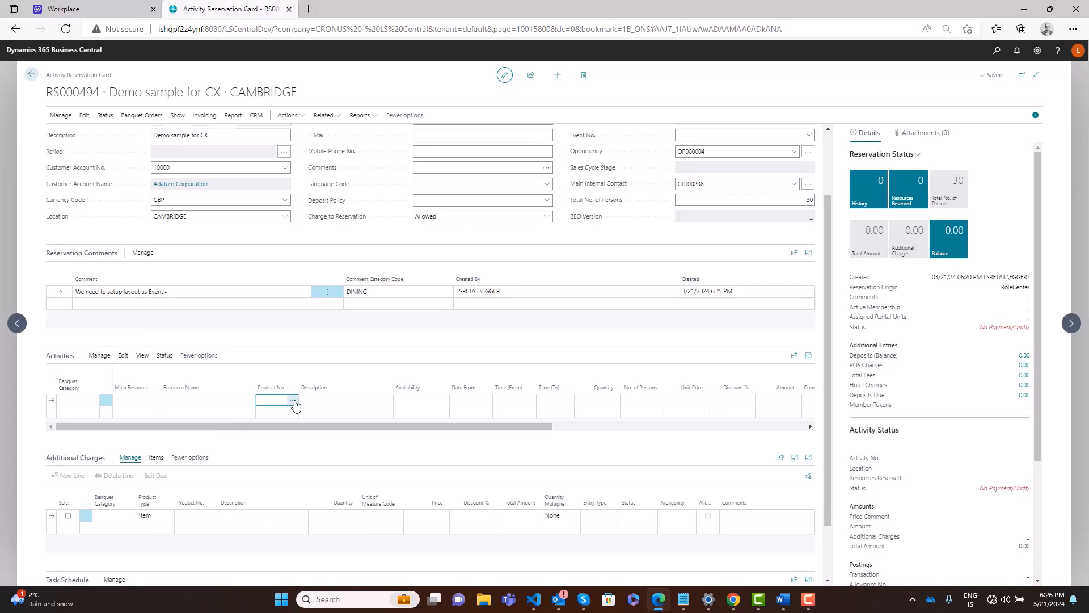
click(295, 403)
key(Down)
key(Down)
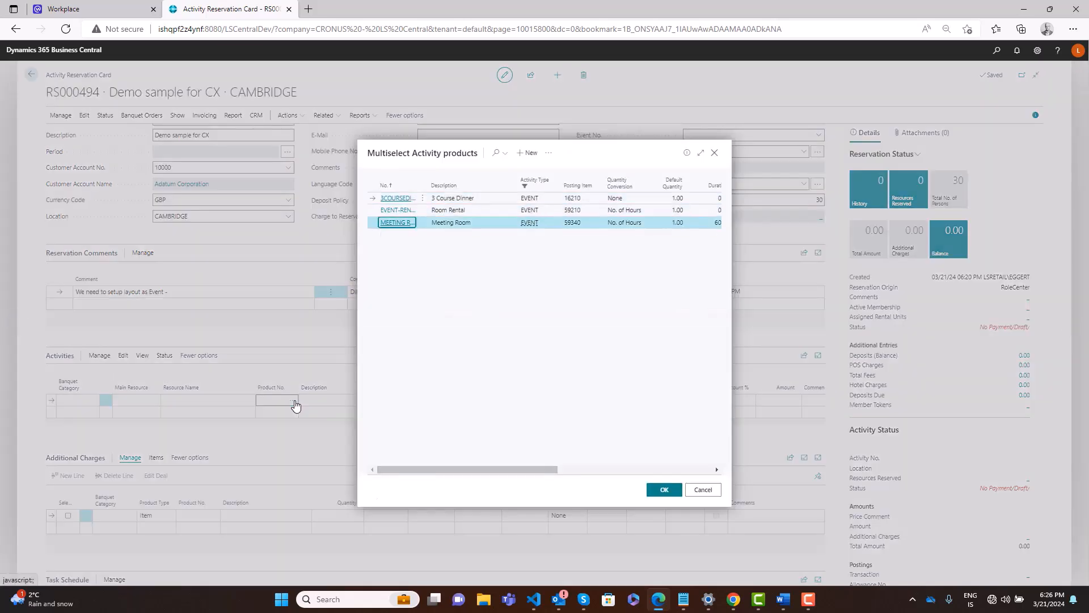
key(Up)
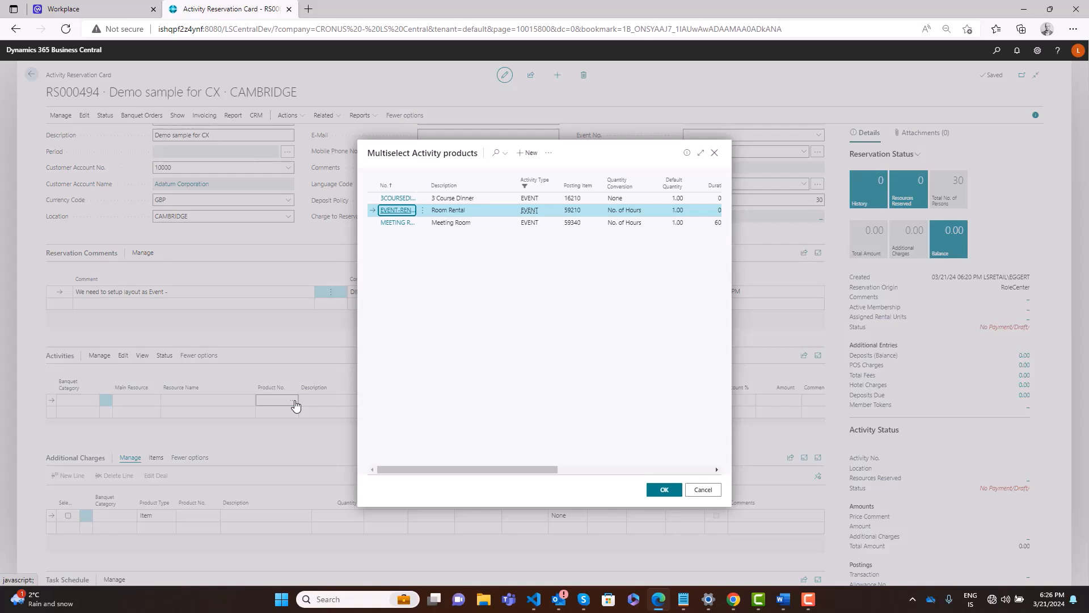
key(Down)
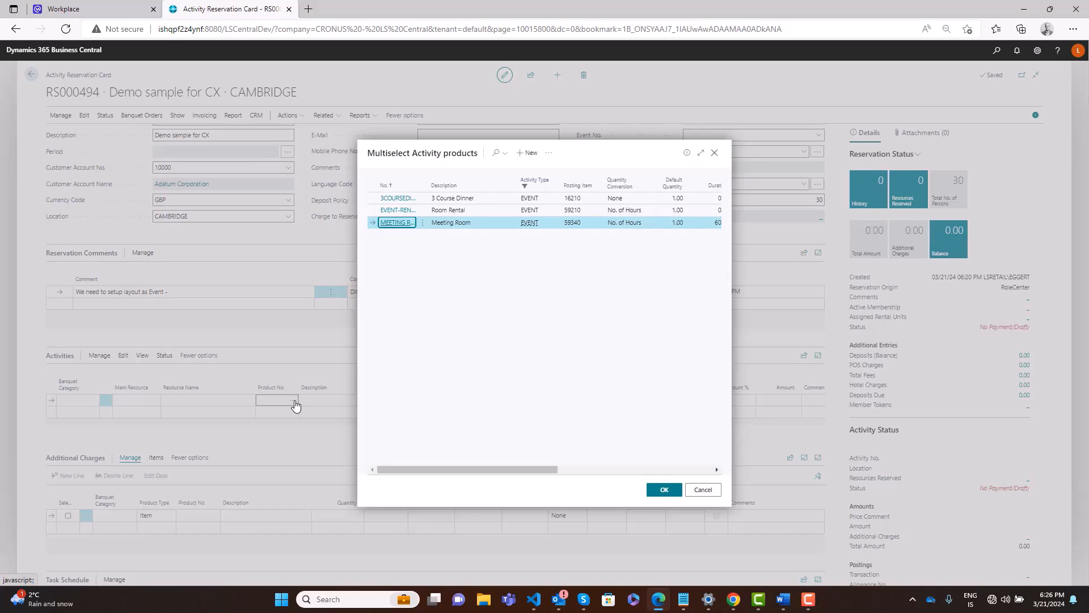
key(Return)
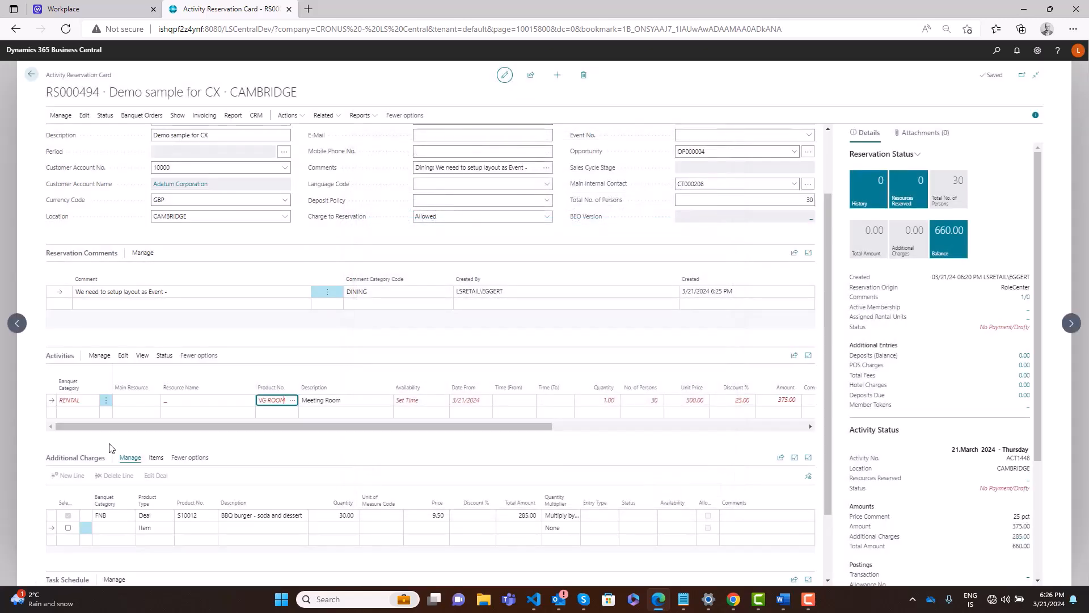
Assign Event Room (EVENT ROOM 1) as the main resource of the Meeting Room activity line.
click(141, 402)
click(142, 403)
key(Up)
key(Up)
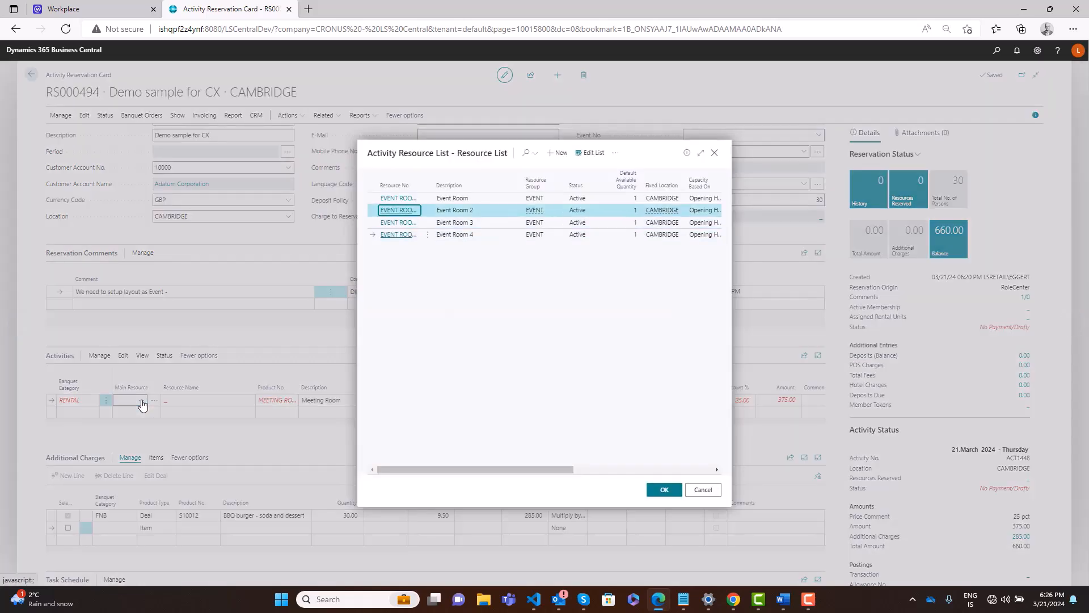
key(Up)
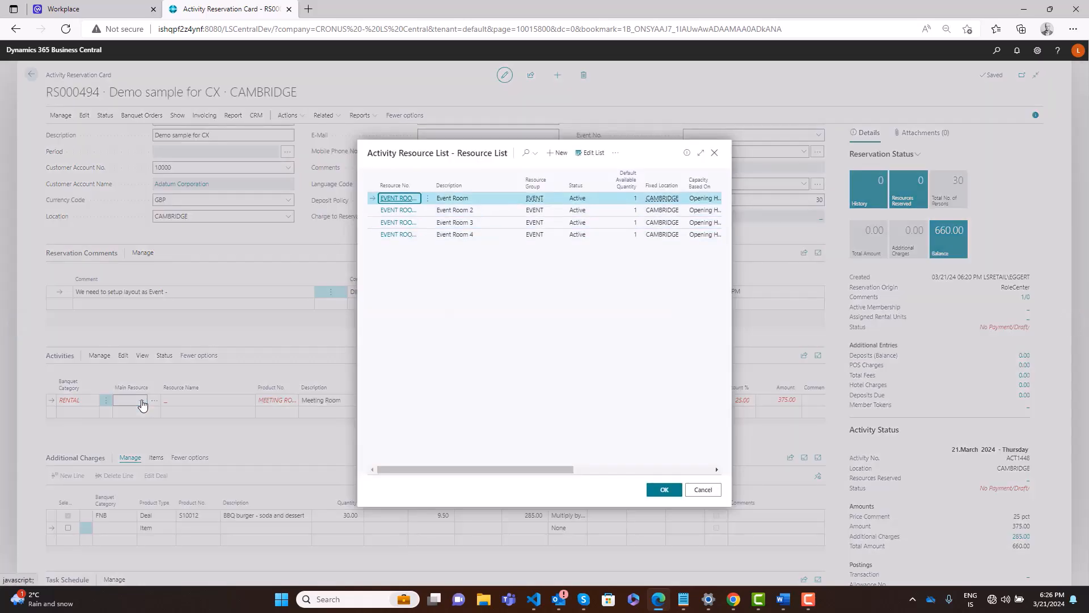
key(Return)
Schedule the Meeting Room activity for 3/25/2024, entering 14 as its availability start time and 6:00 PM as its end time.
key(Tab)
key(Tab)
key(Tab)
key(Tab)
text(14)
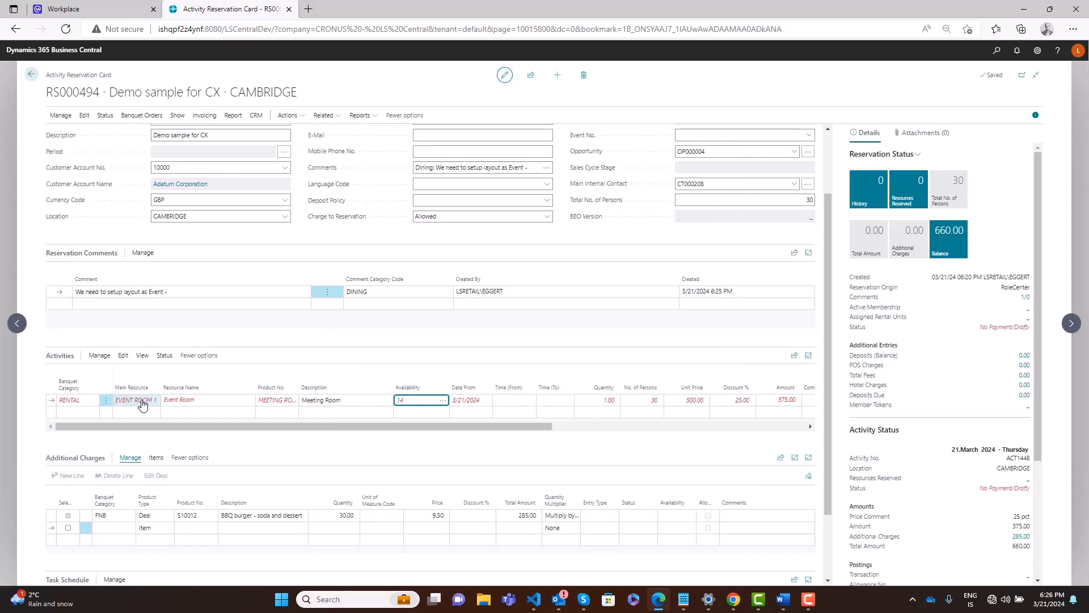
key(Tab)
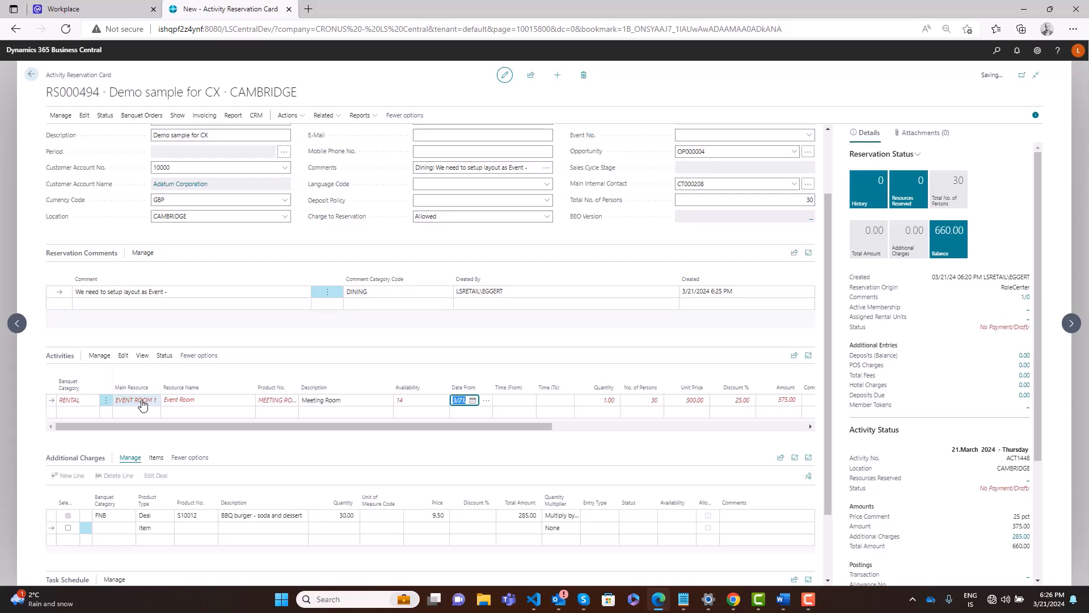
text(25)
key(Tab)
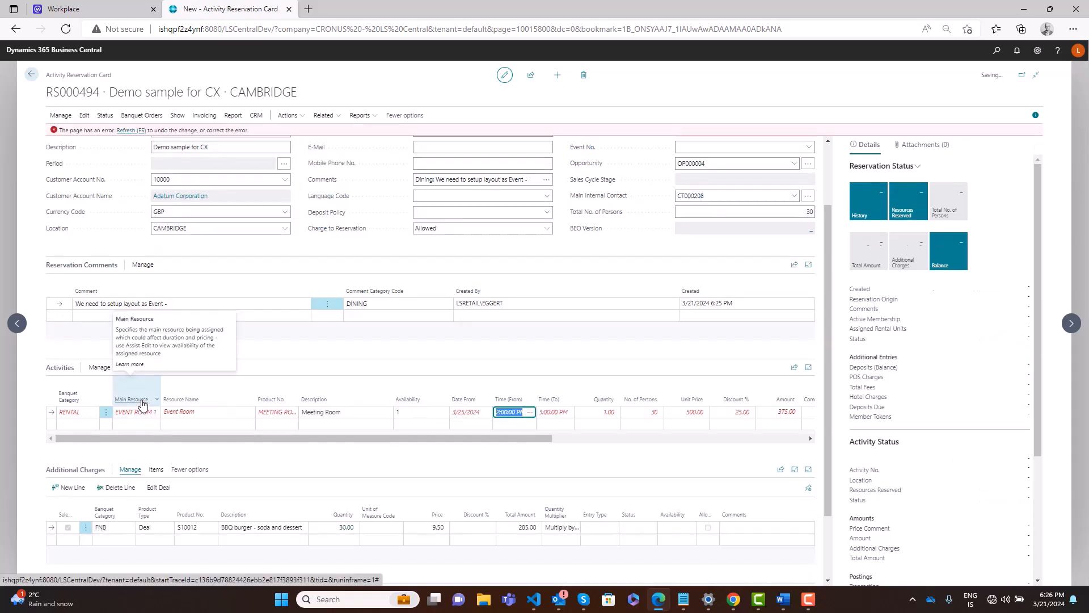
key(Tab)
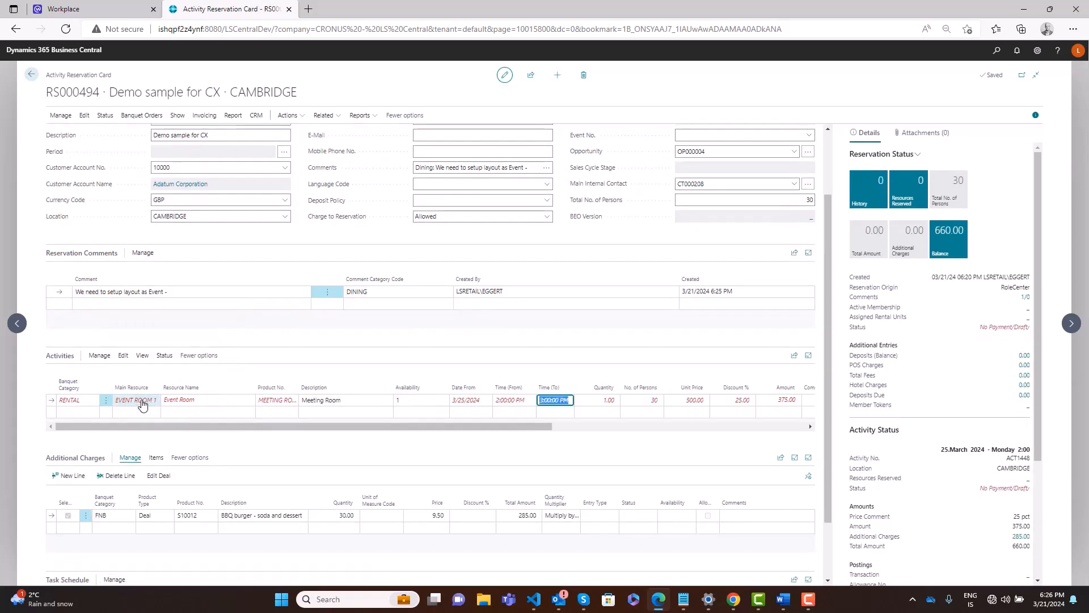
text(6)
key(Tab)
key(Tab)
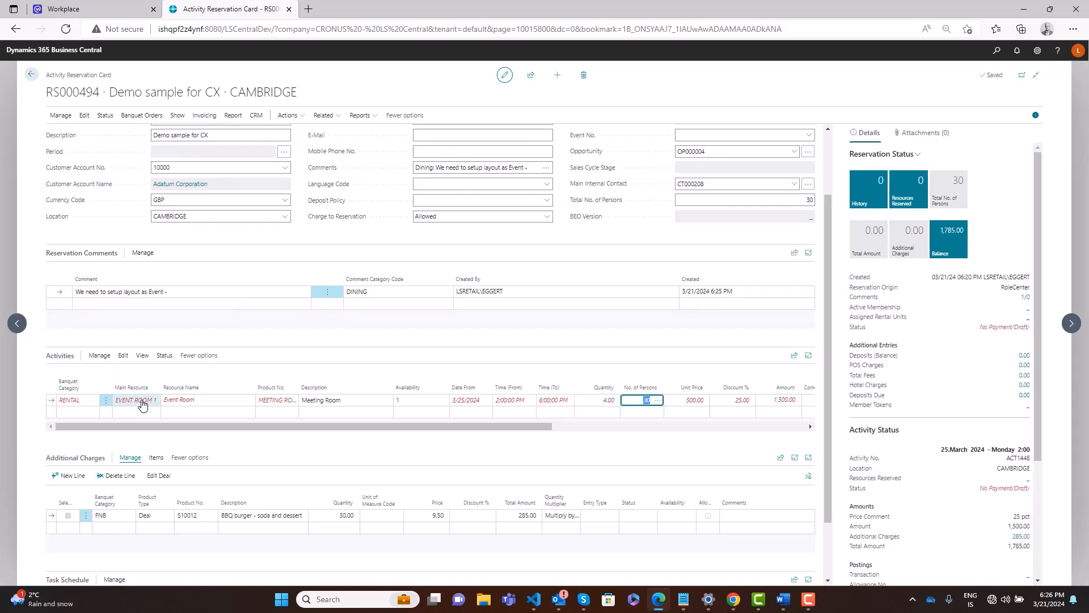
key(shift+Tab)
key(shift+Tab)
key(shift+Tab)
key(shift+Tab)
key(shift+Tab)
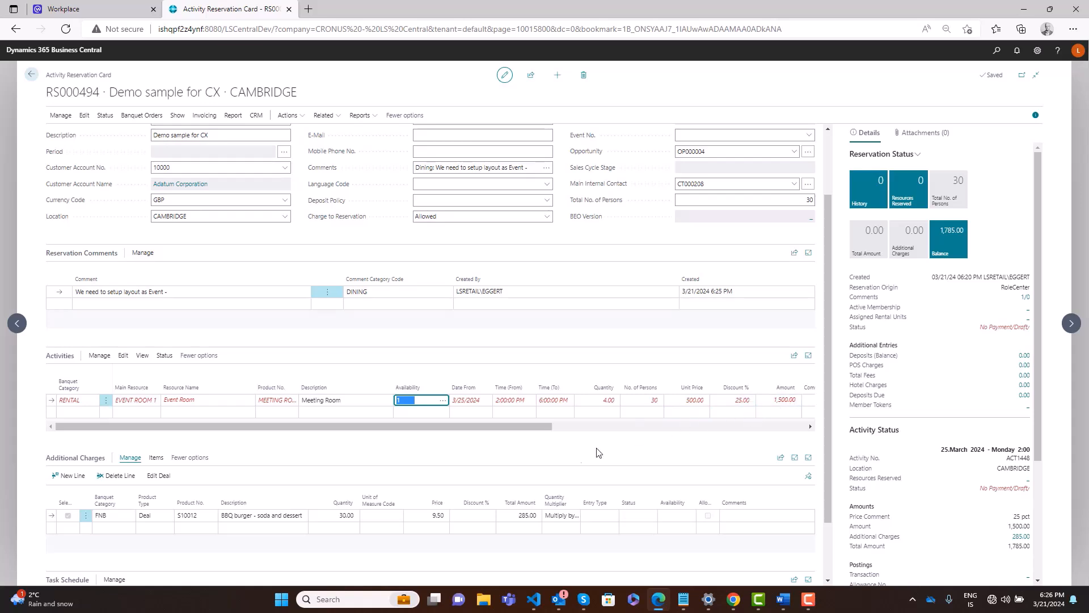
Set a 5% discount on the additional charge line for the "BBQ burger - soda and dessert" deal.
scroll(373, 489, down, 1)
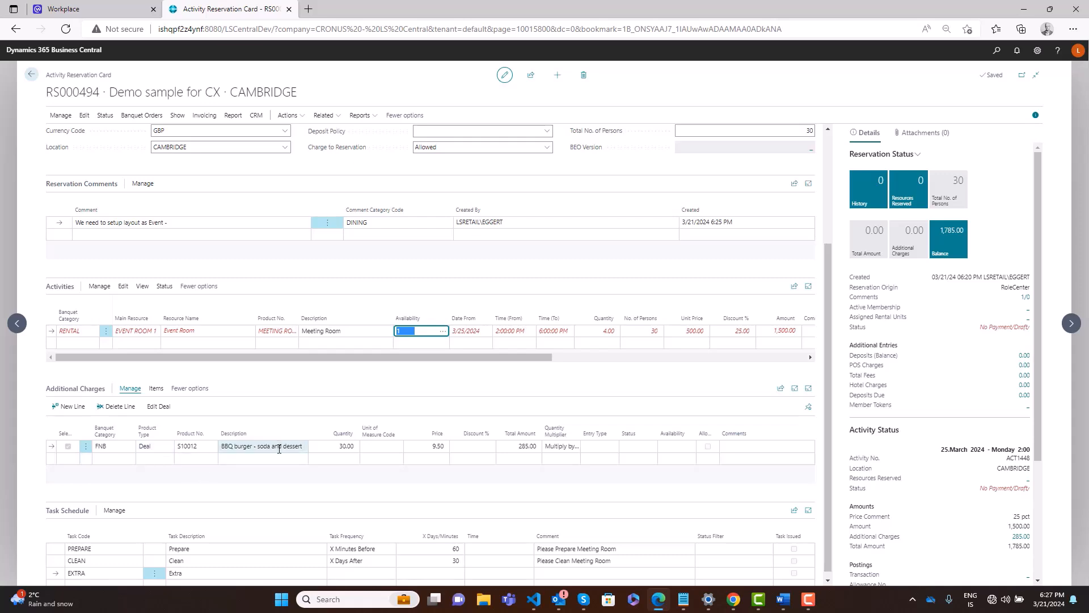
scroll(392, 449, down, 1)
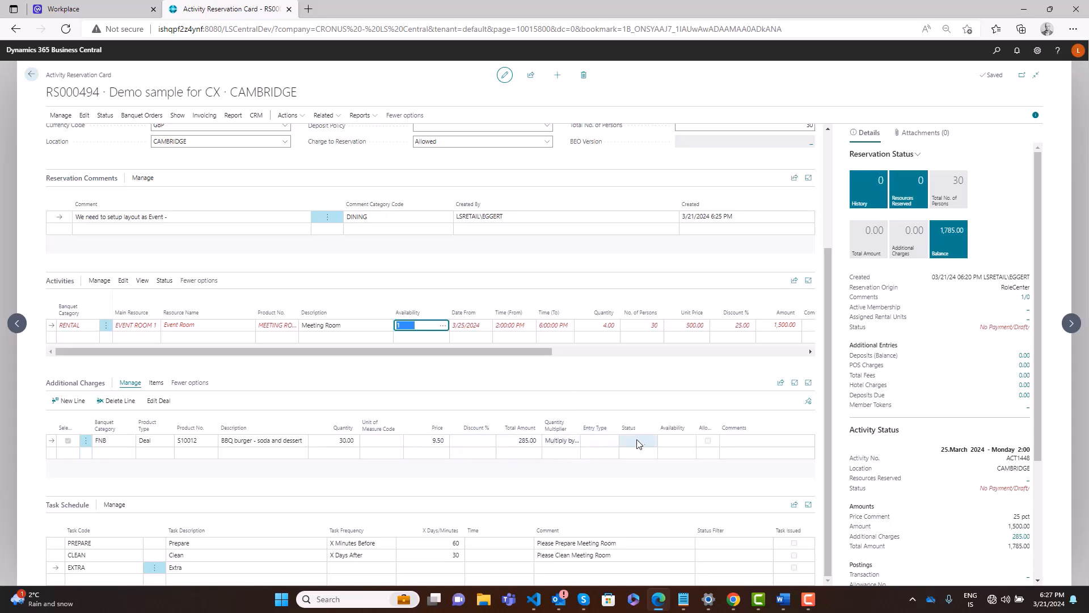
click(451, 441)
text(5)
key(Tab)
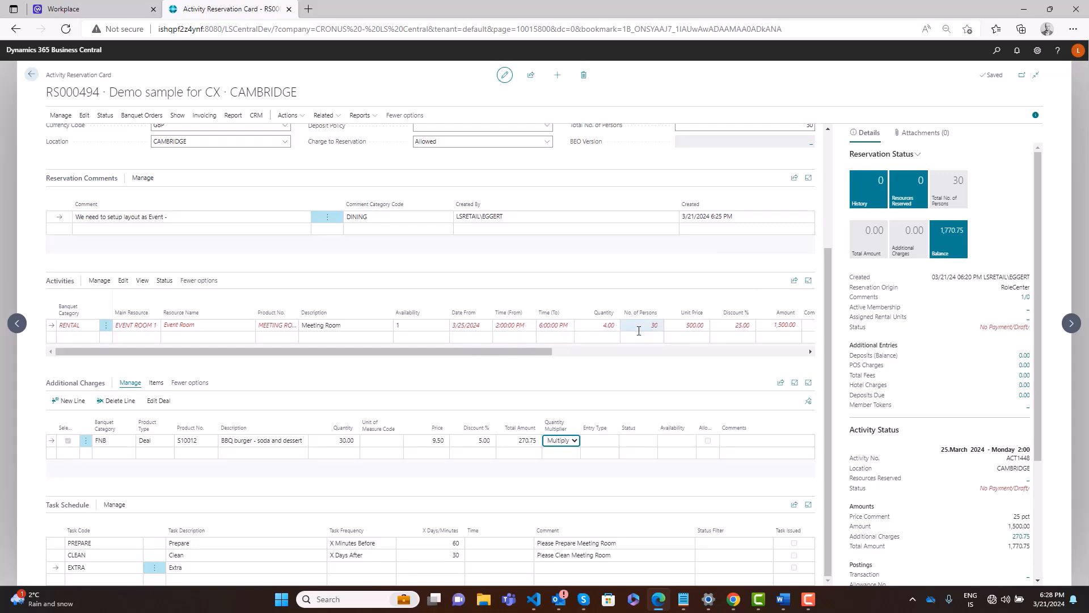
Open the reservation's deposit schedule to view it and return to the reservation card.
scroll(461, 405, up, 2)
scroll(399, 448, down, 2)
scroll(343, 436, up, 1)
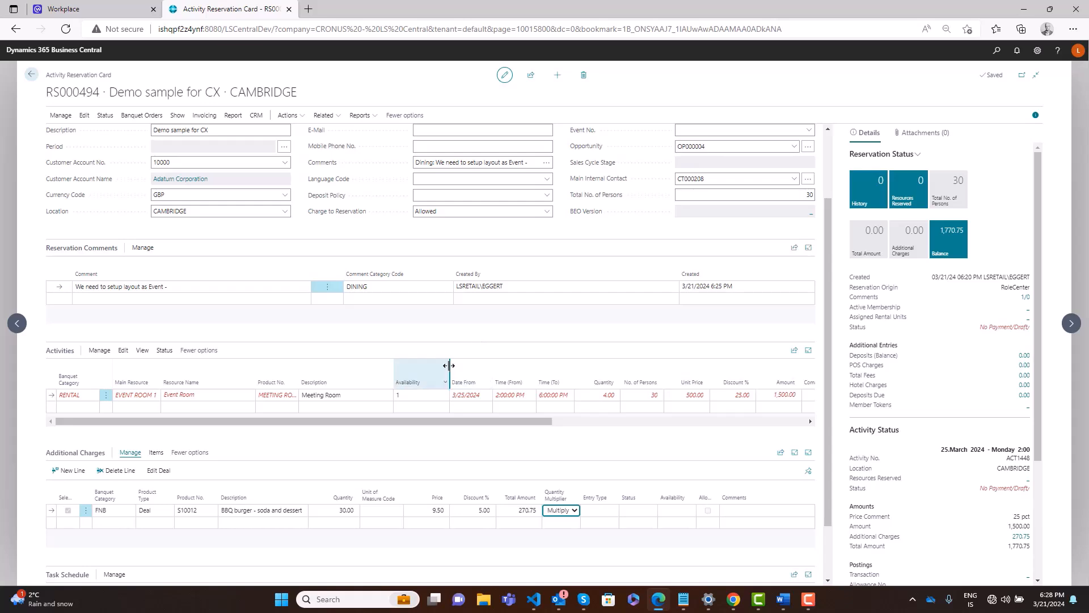
scroll(258, 247, up, 2)
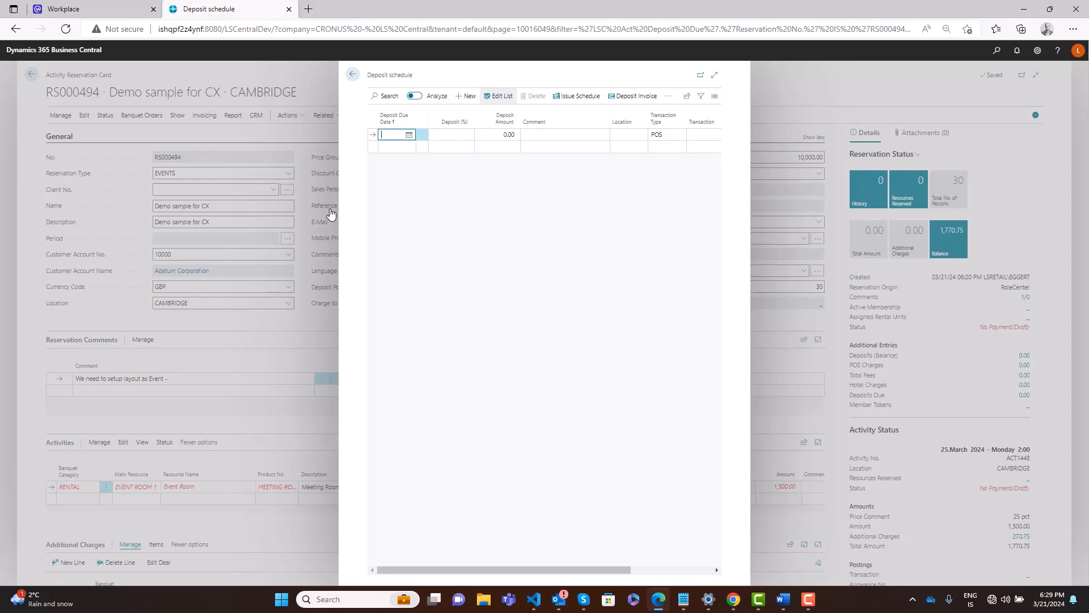
click(327, 248)
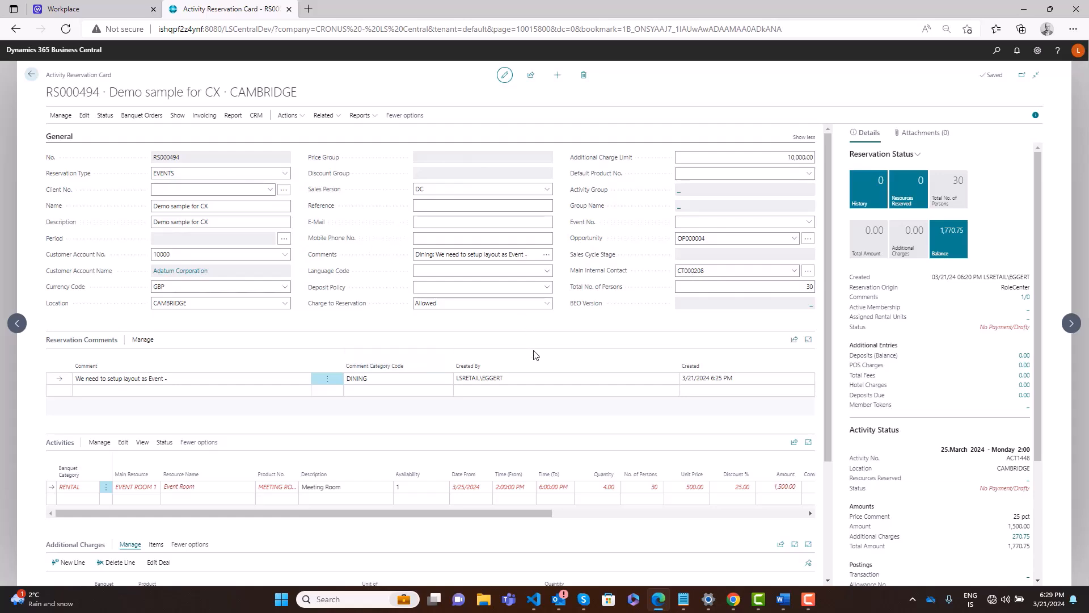
Create a sales quote from the reservation and accept it after reviewing its lines.
scroll(361, 334, down, 2)
scroll(360, 334, up, 2)
click(204, 116)
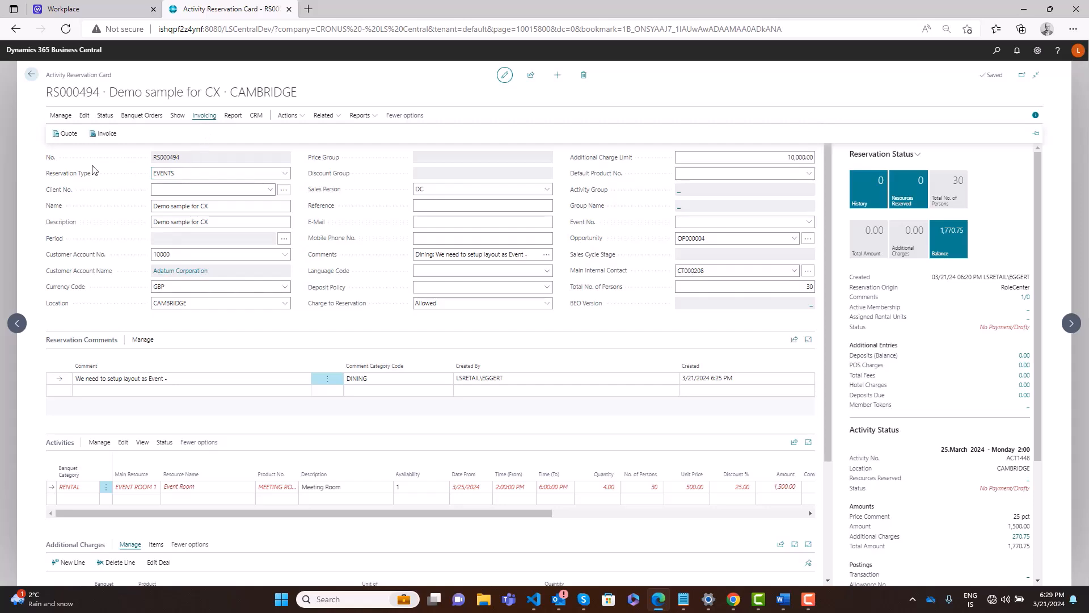
click(68, 134)
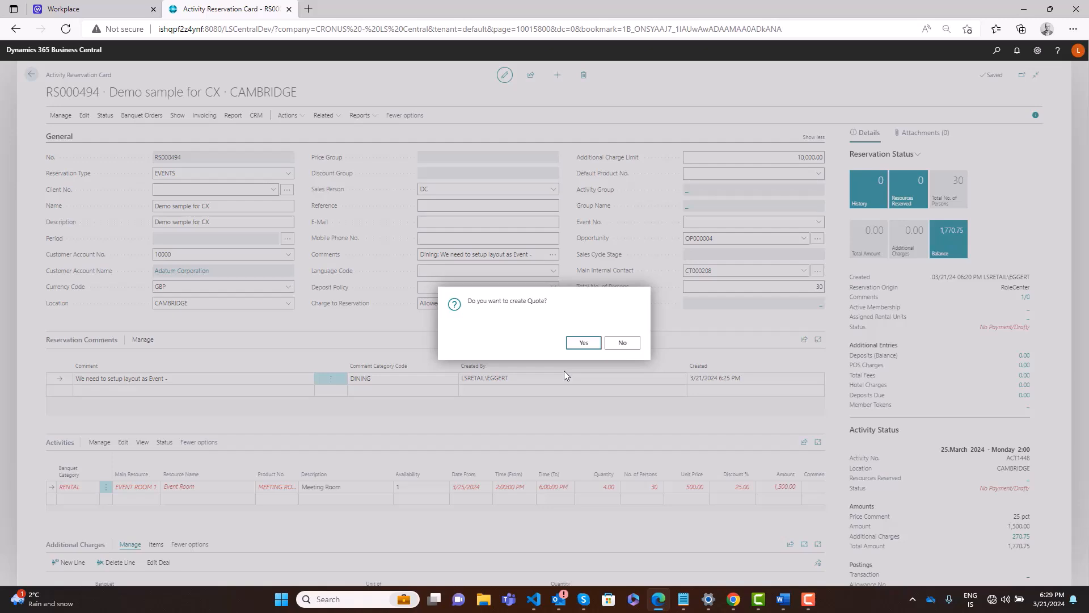
scroll(301, 472, down, 1)
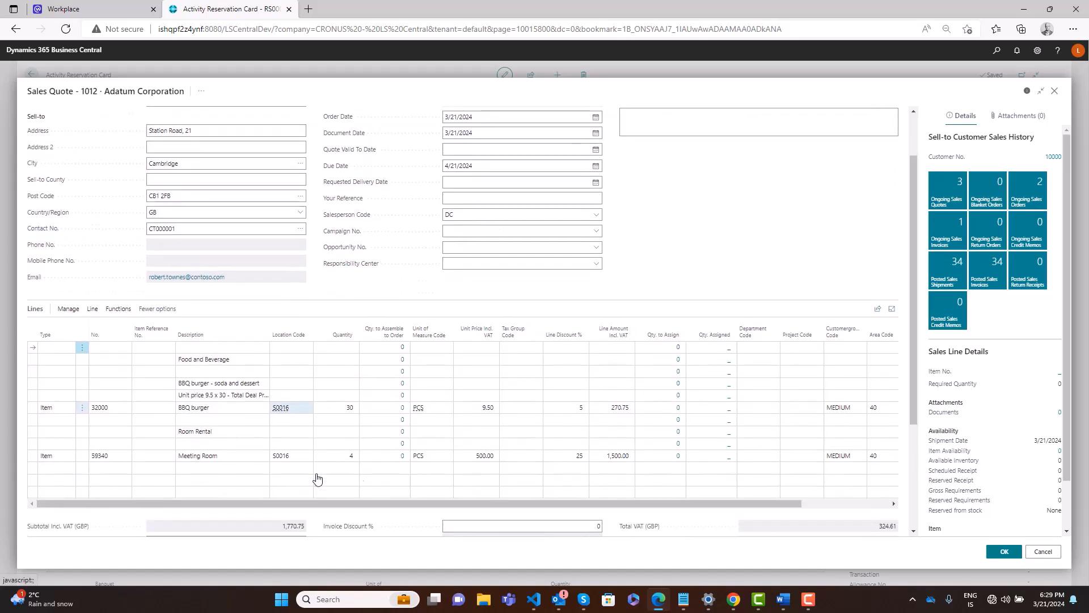
scroll(932, 463, down, 1)
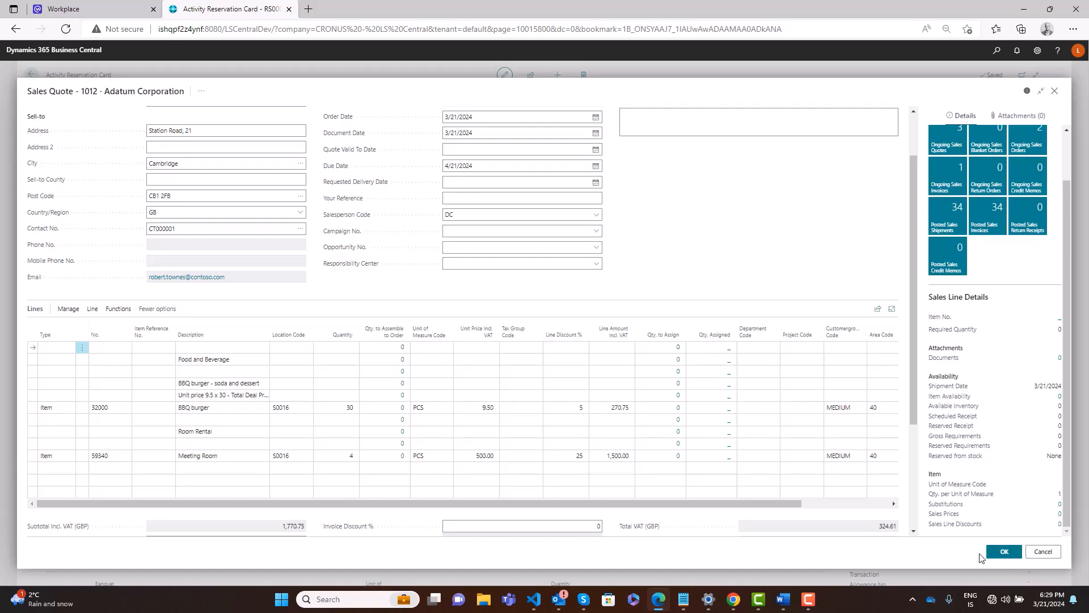
click(1005, 553)
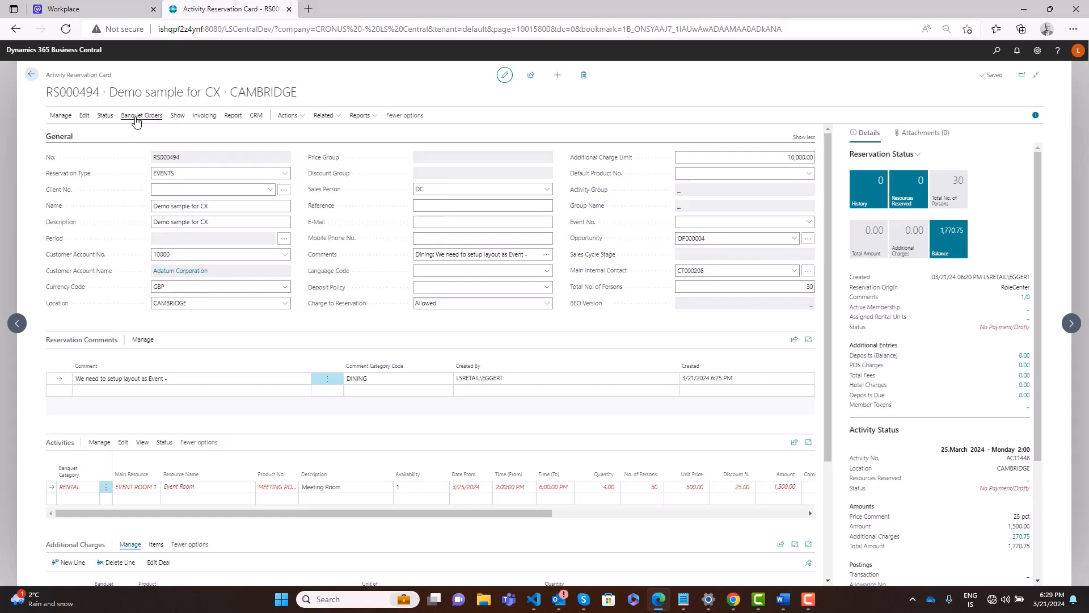
Review the reservation's cost in the activity consumption summary and close it.
click(178, 115)
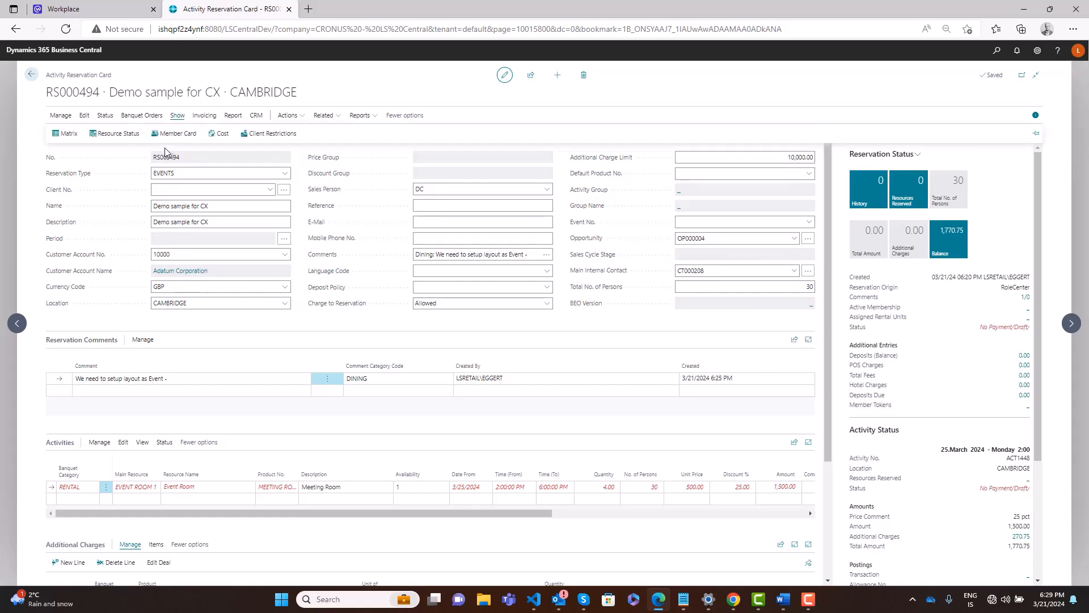
click(222, 134)
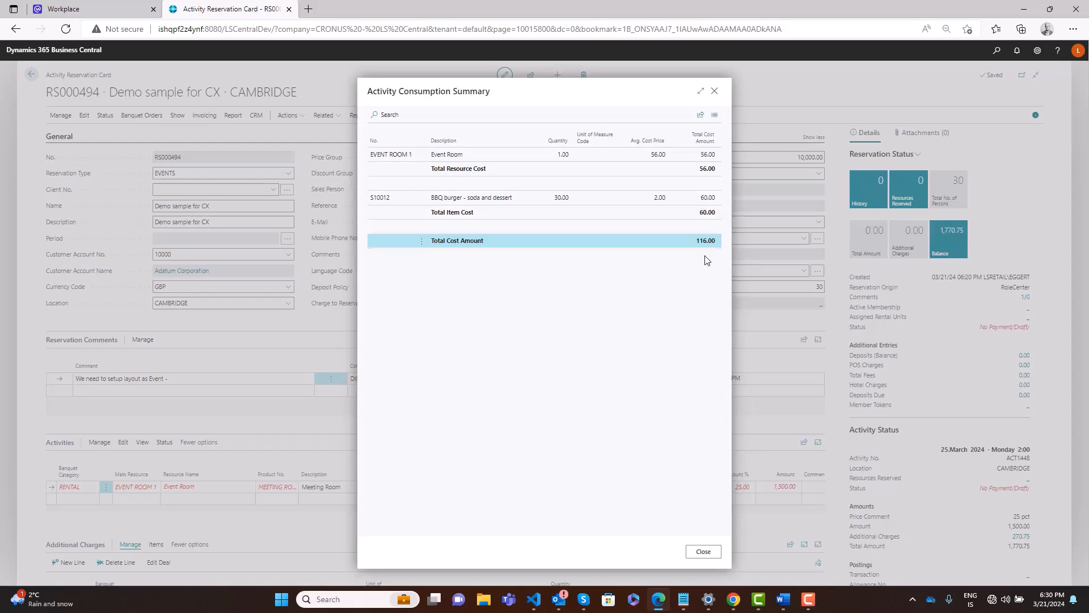
click(703, 552)
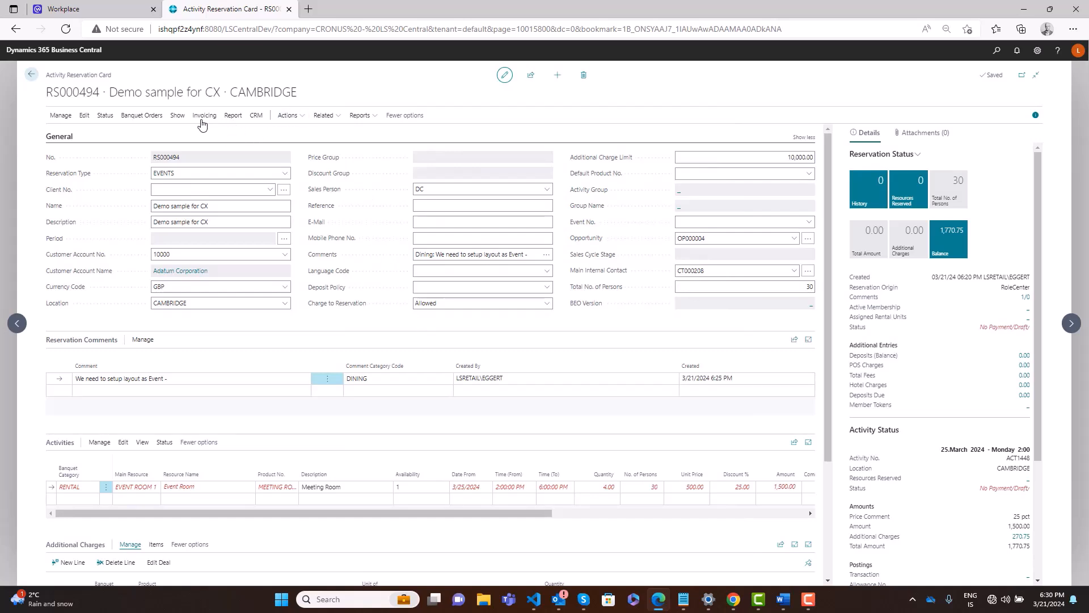
Add a line to the reservation's responsibility list with banquet category FNB and the third employee in the lookup.
click(252, 117)
click(146, 116)
click(179, 134)
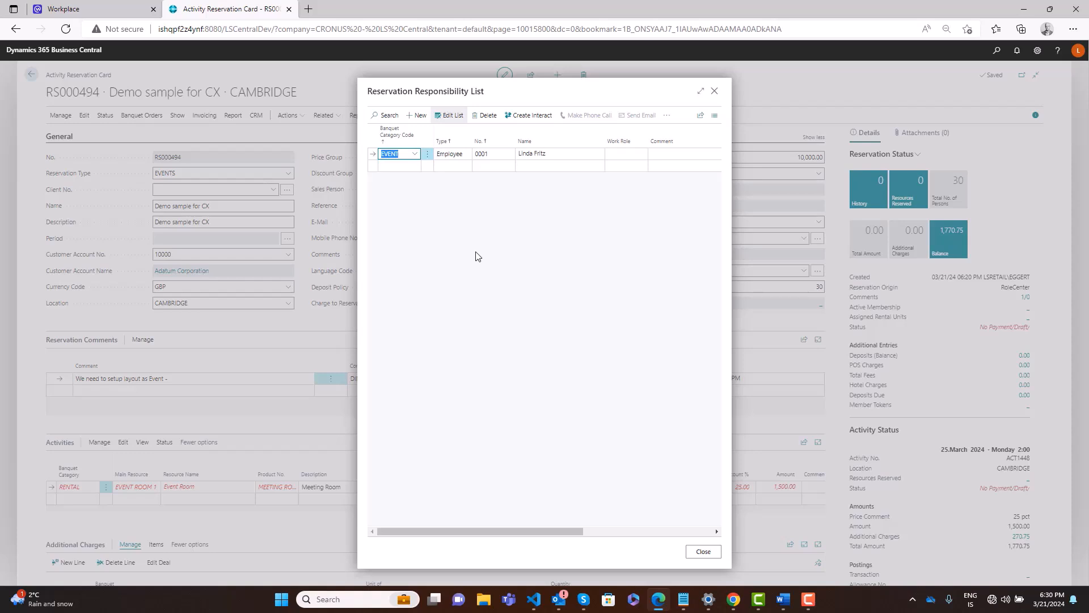
click(410, 167)
click(415, 168)
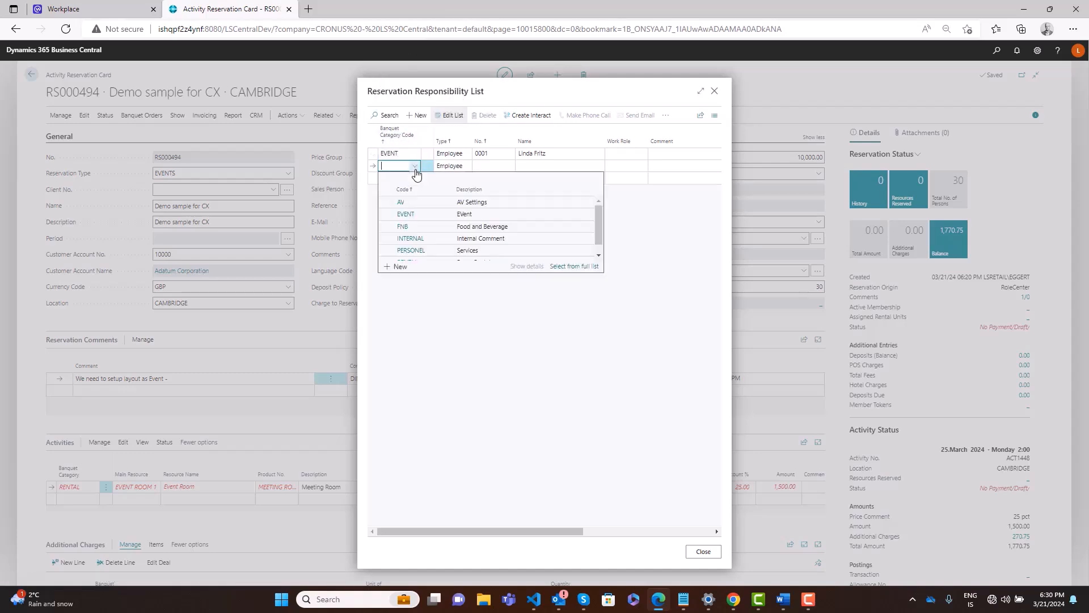
click(423, 226)
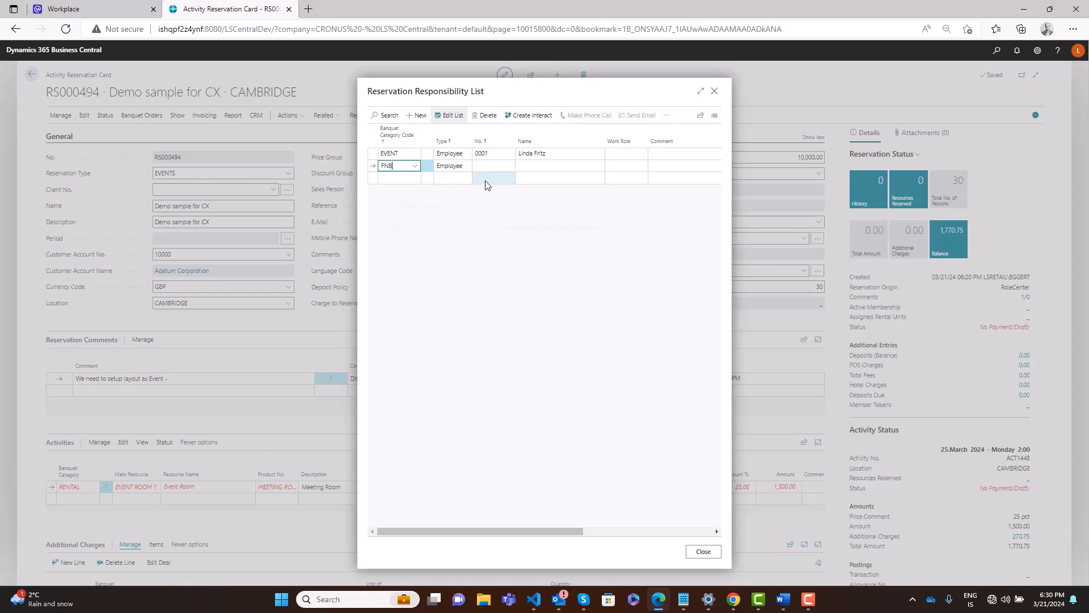
click(486, 165)
click(510, 167)
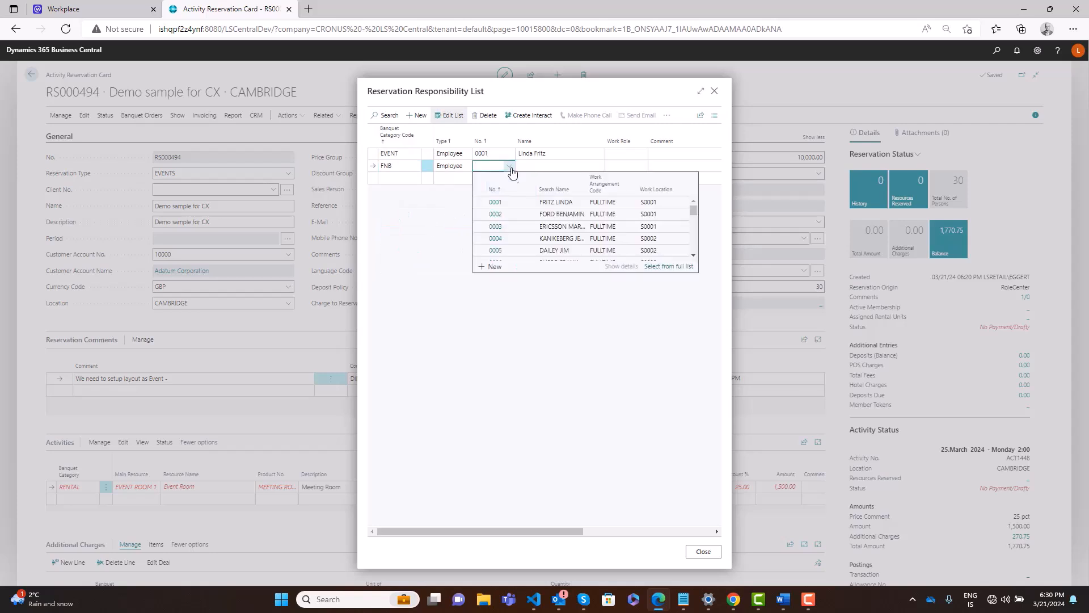
click(515, 225)
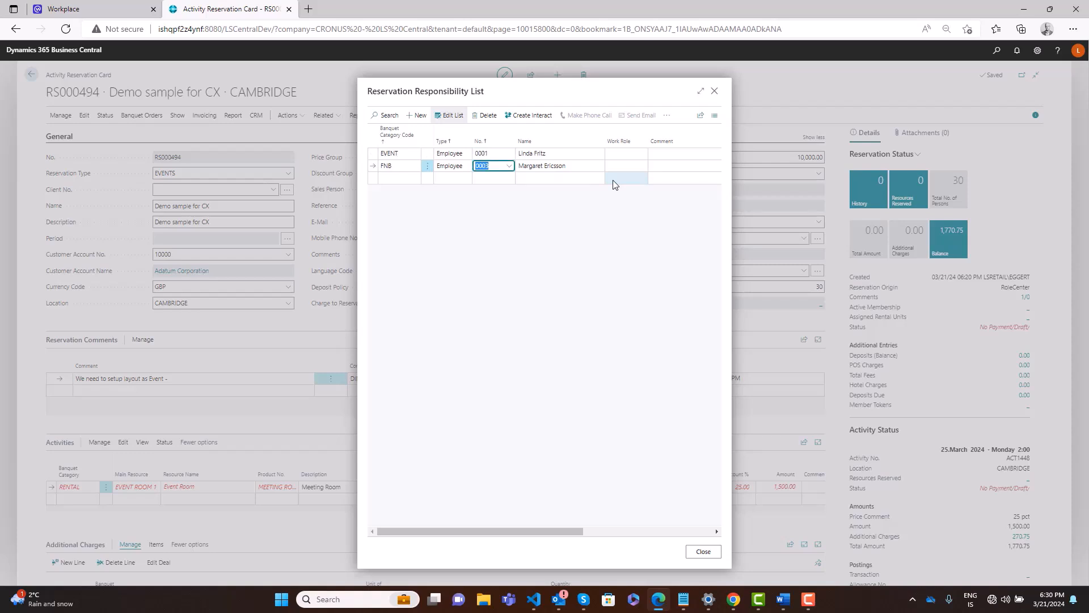
key(Up)
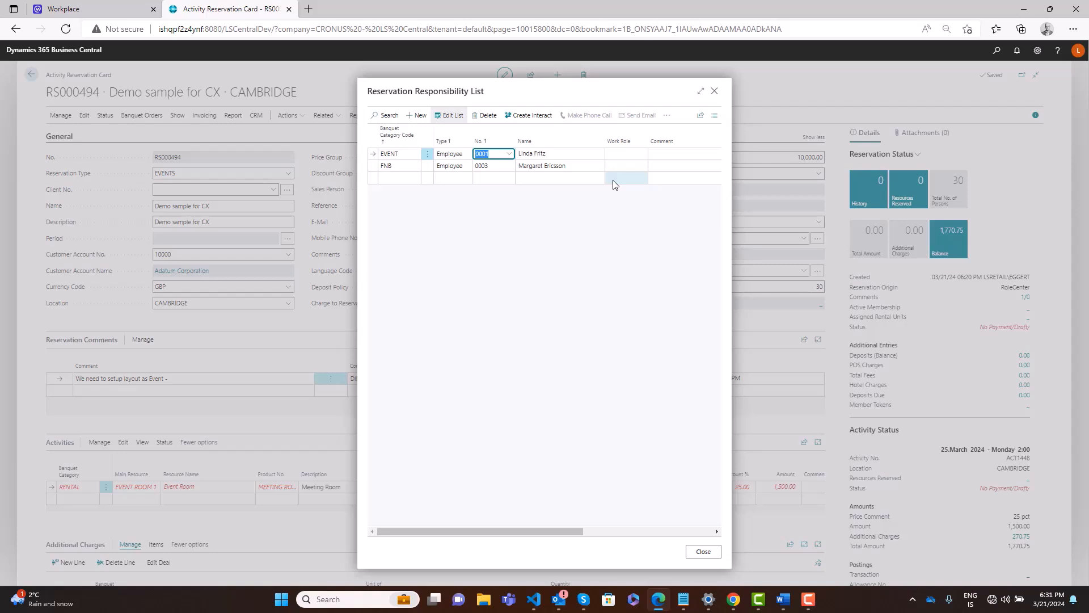
Check the EVENT and FNB lines of the reservation responsibility list and close the list.
key(Down)
key(Up)
key(Down)
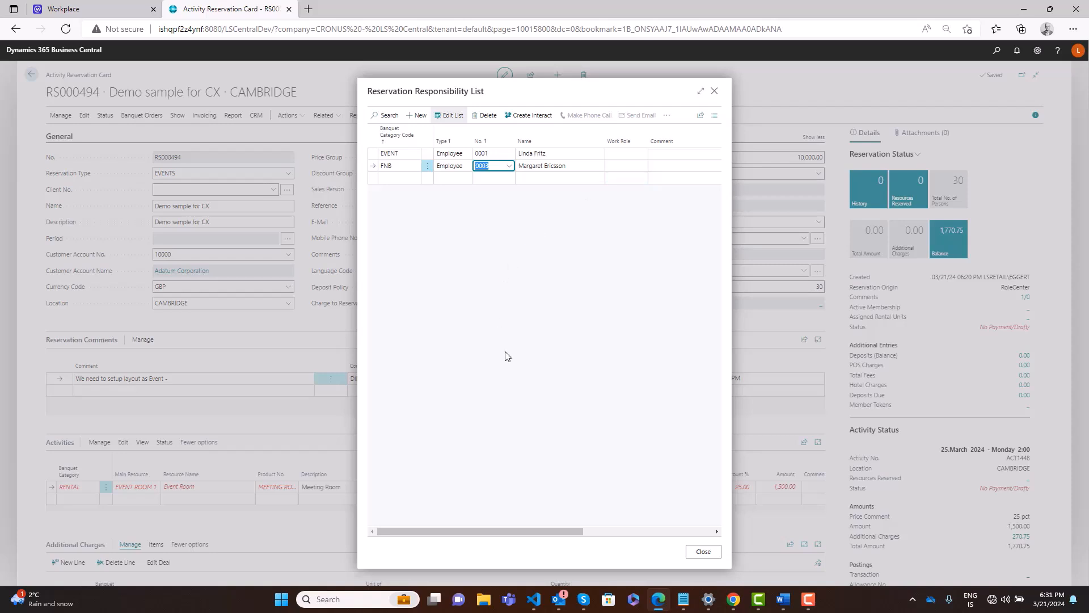
click(704, 552)
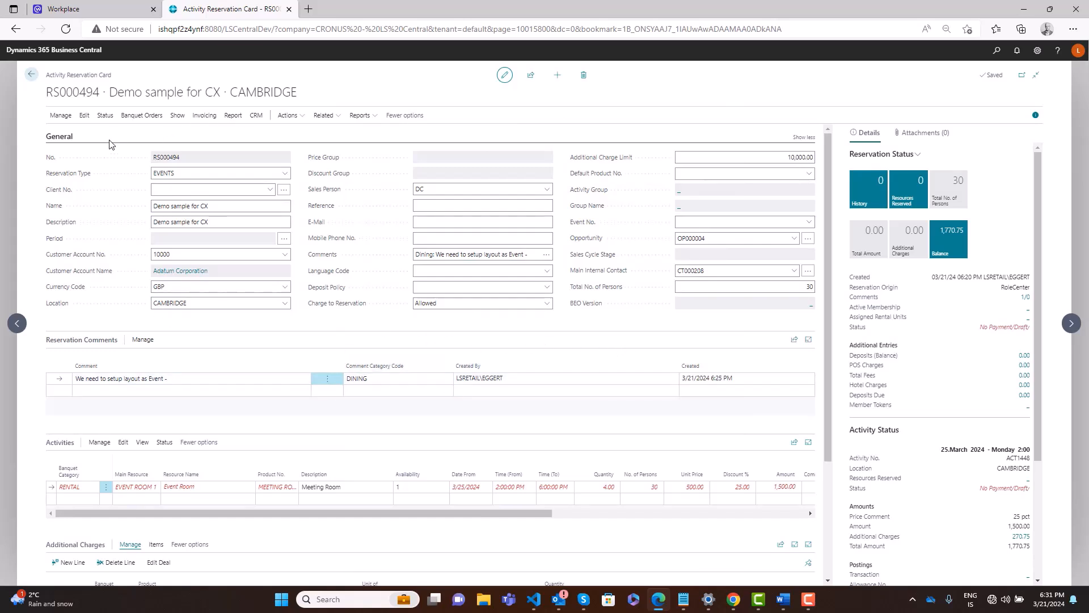
Review the reservation's banquet event order in the BEO view, close it and confirm the reservation.
click(142, 116)
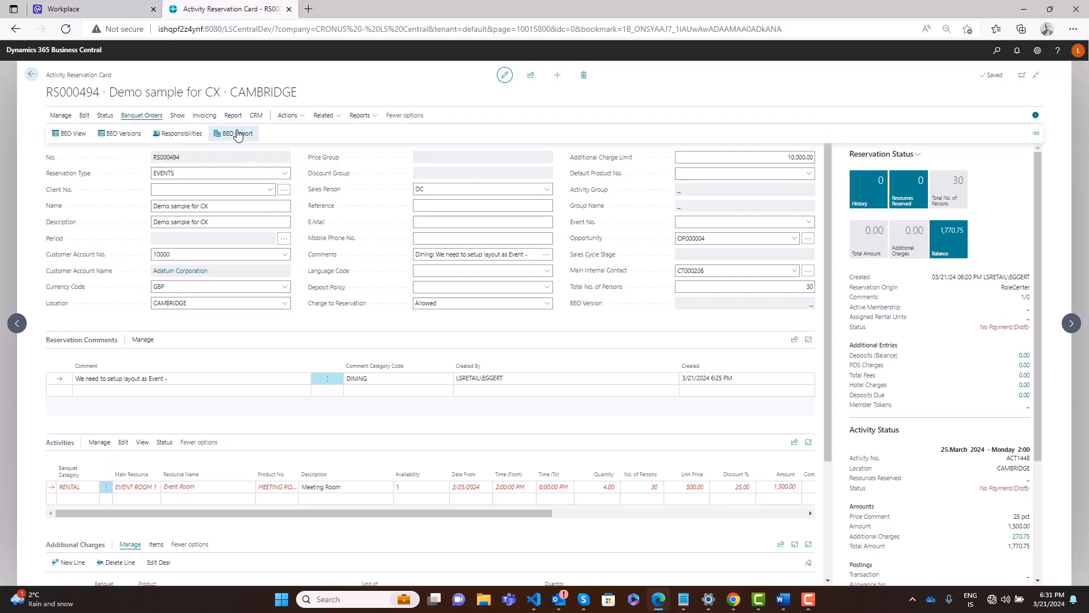
click(74, 134)
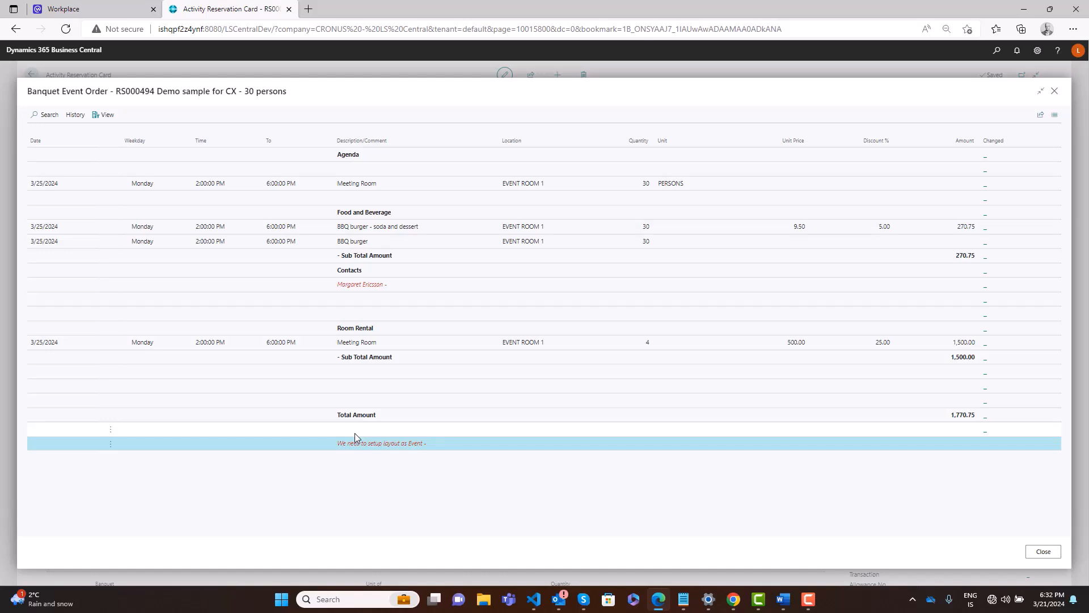
click(1044, 551)
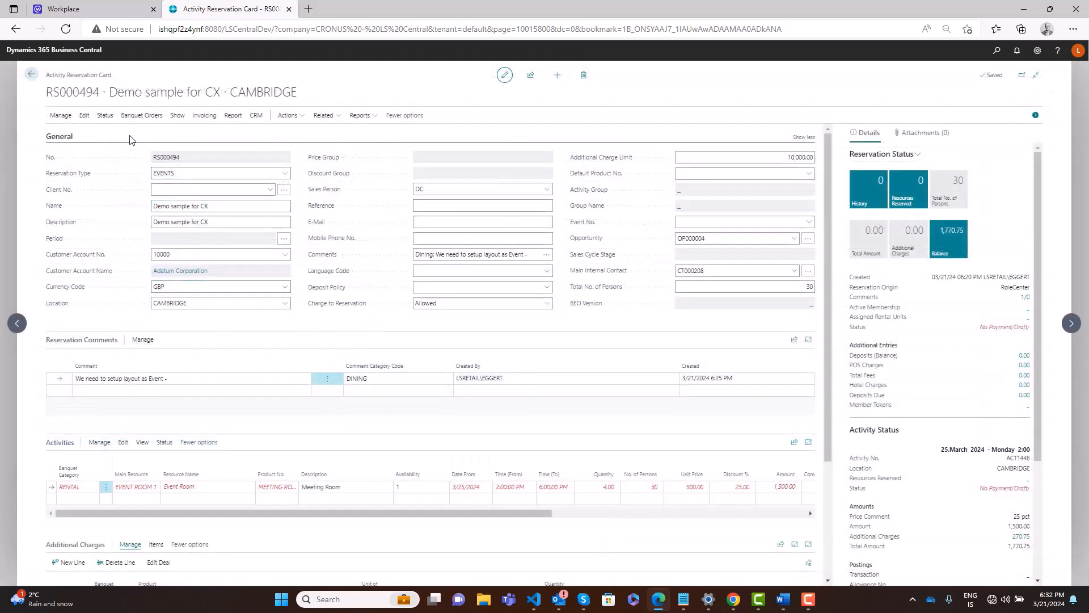
click(105, 115)
click(68, 134)
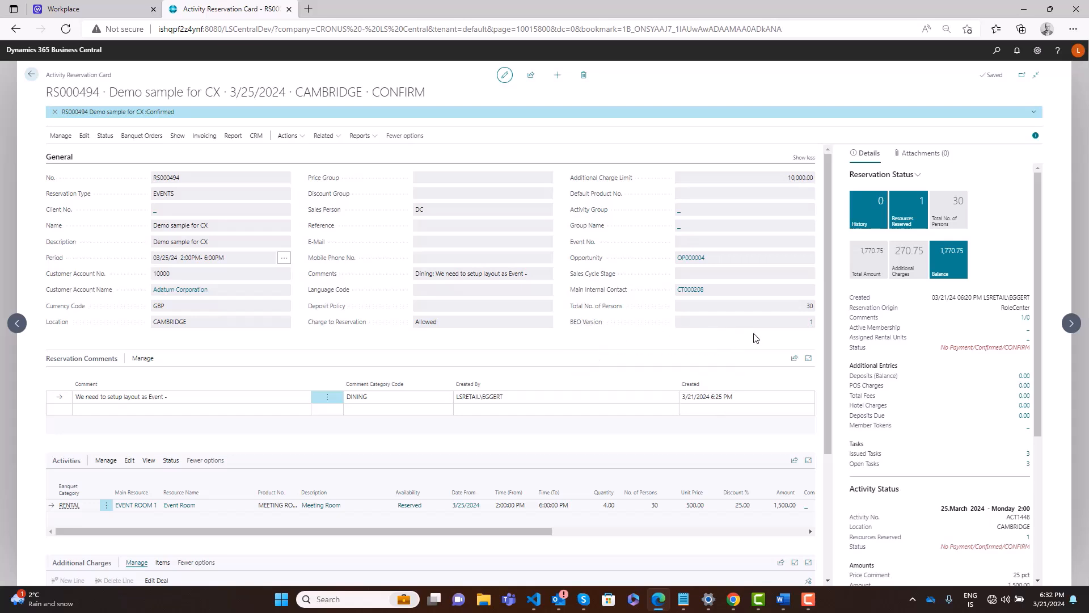
Inspect version 1 of the banquet event order from the BEO version log, cancelling the BEO report request, and return to the reservation card.
click(812, 322)
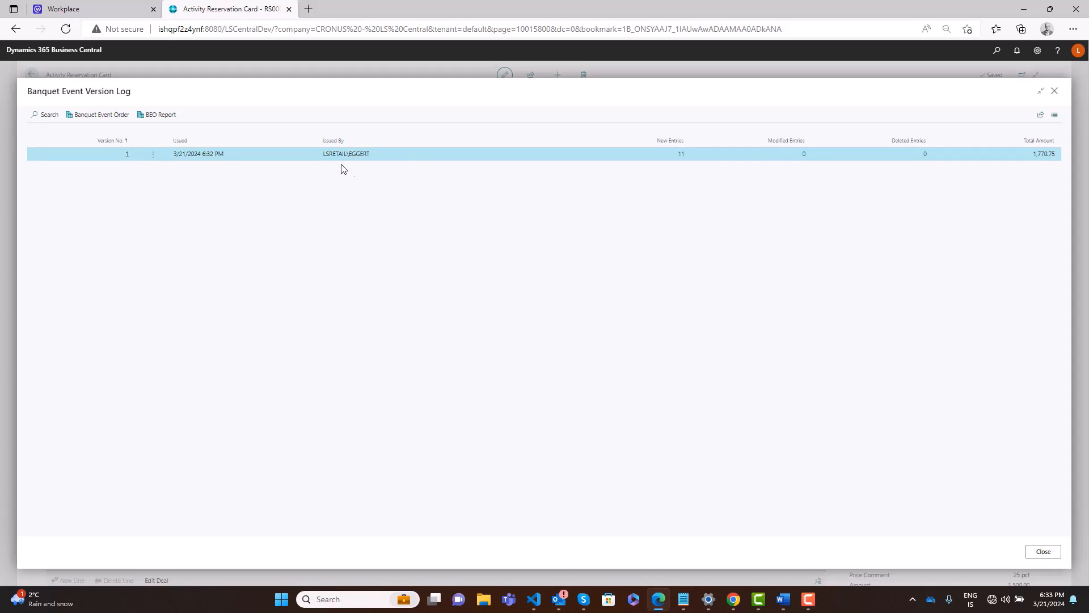
click(158, 116)
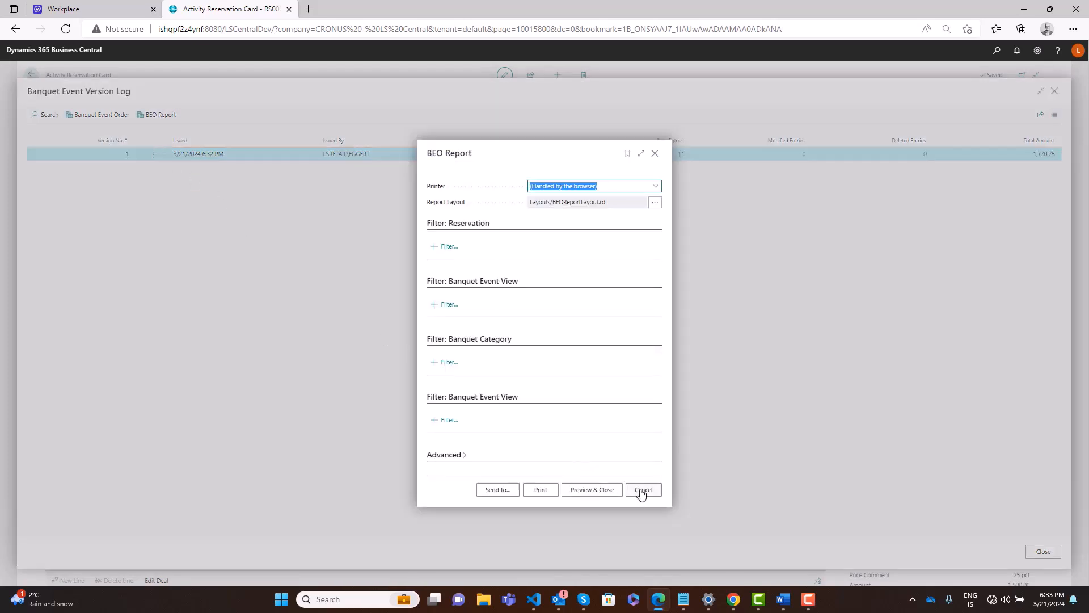
click(643, 491)
click(79, 115)
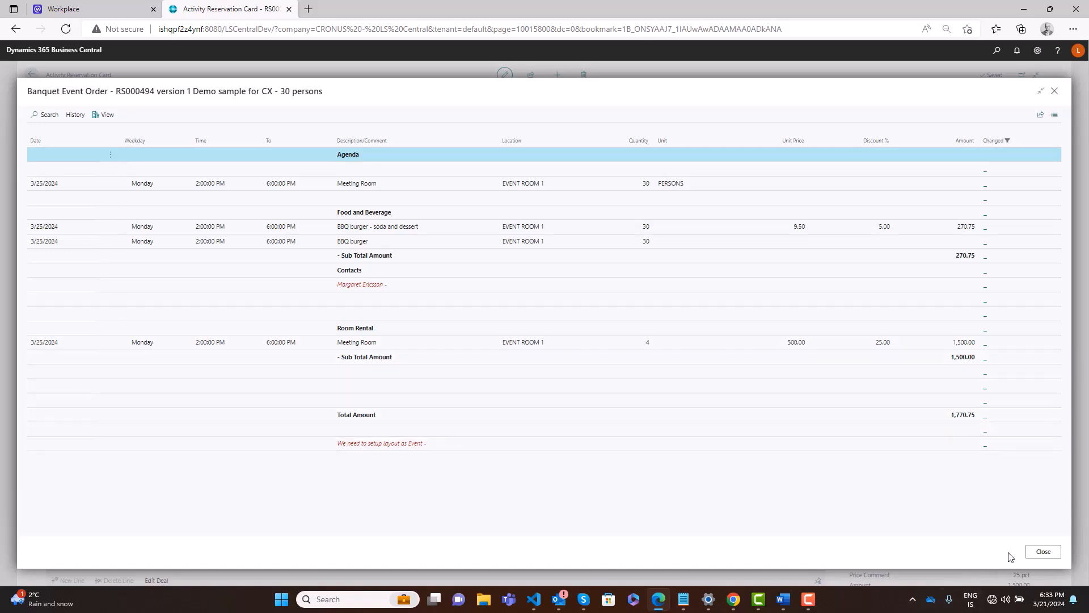
click(1042, 551)
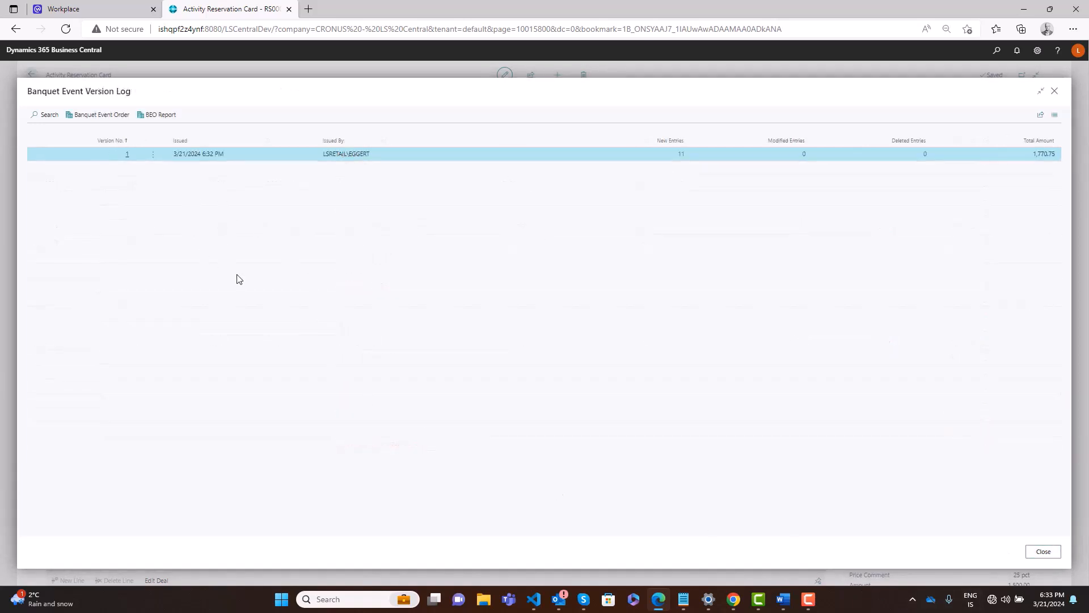
click(1042, 551)
Change the reservation's status to DRAFT so it can be edited.
click(104, 139)
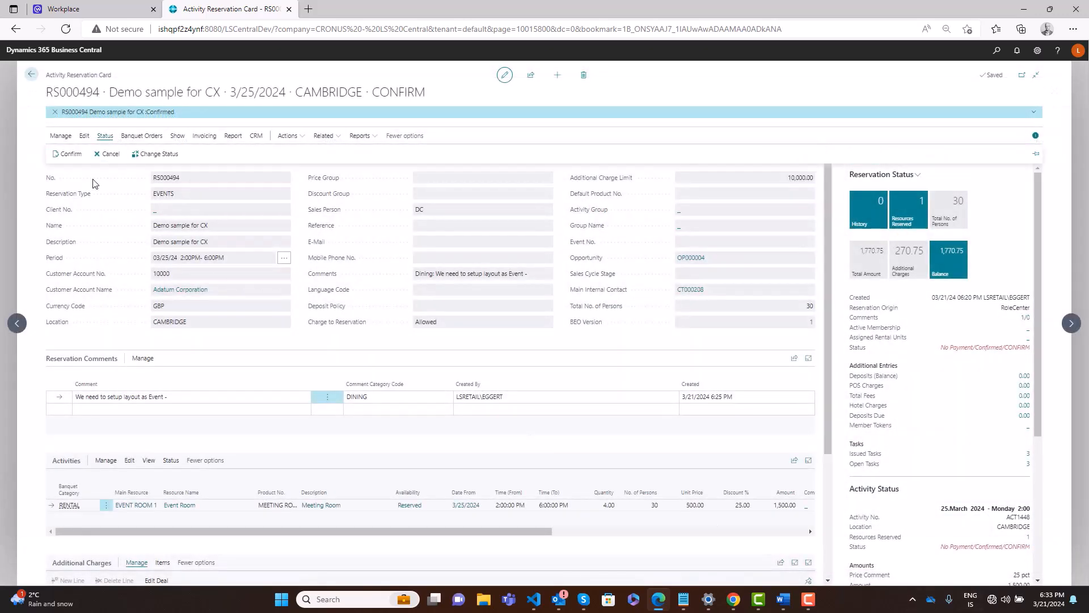
click(152, 154)
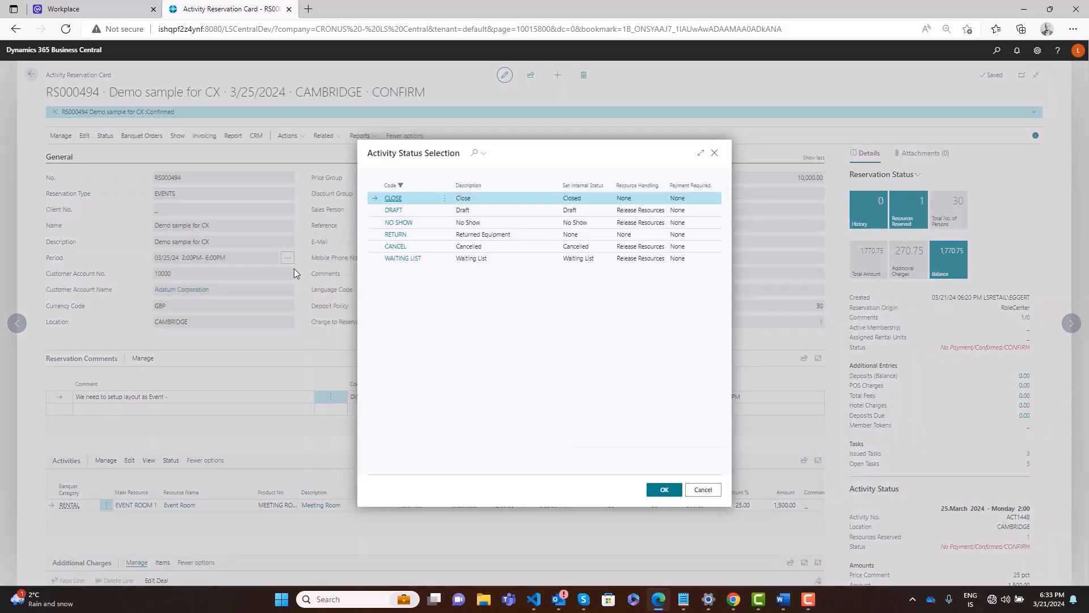
click(417, 211)
click(663, 491)
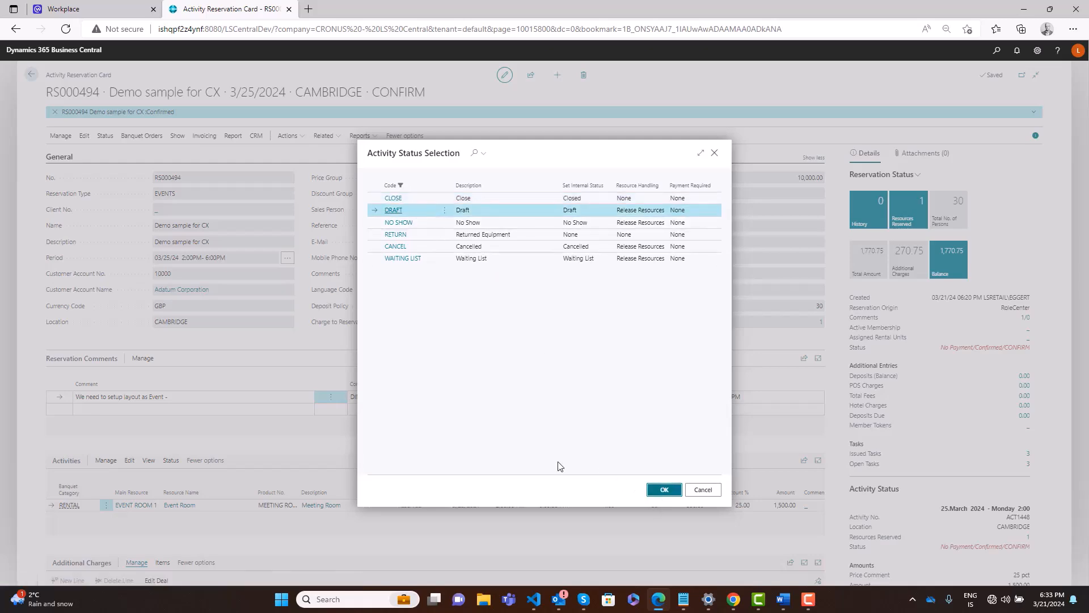
Add an additional charge line for item 10000, Milk 1 liter, with quantity 20.
scroll(535, 563, down, 1)
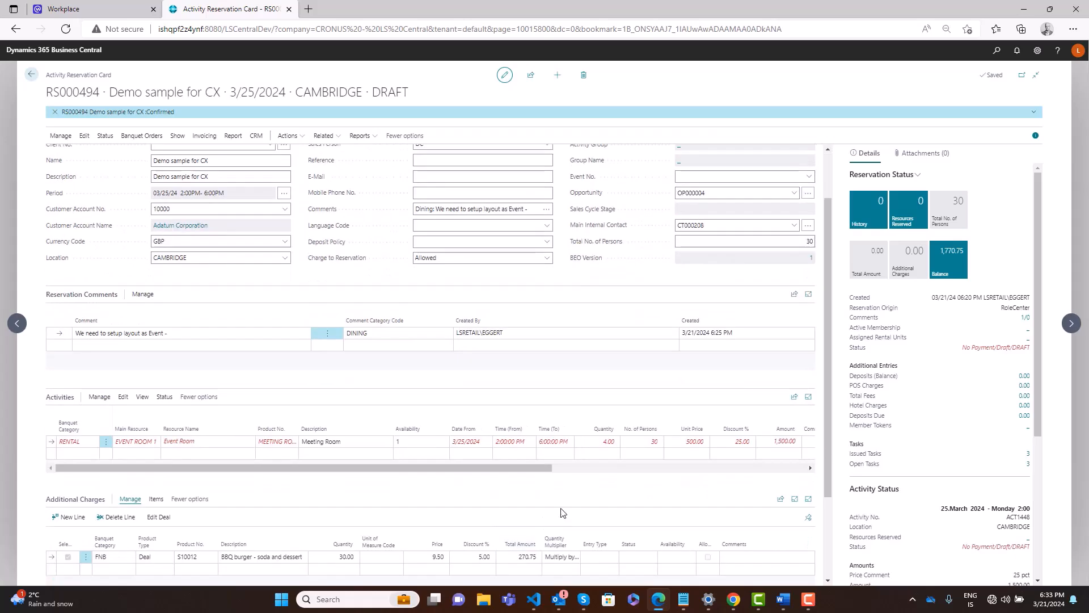
scroll(318, 546, down, 2)
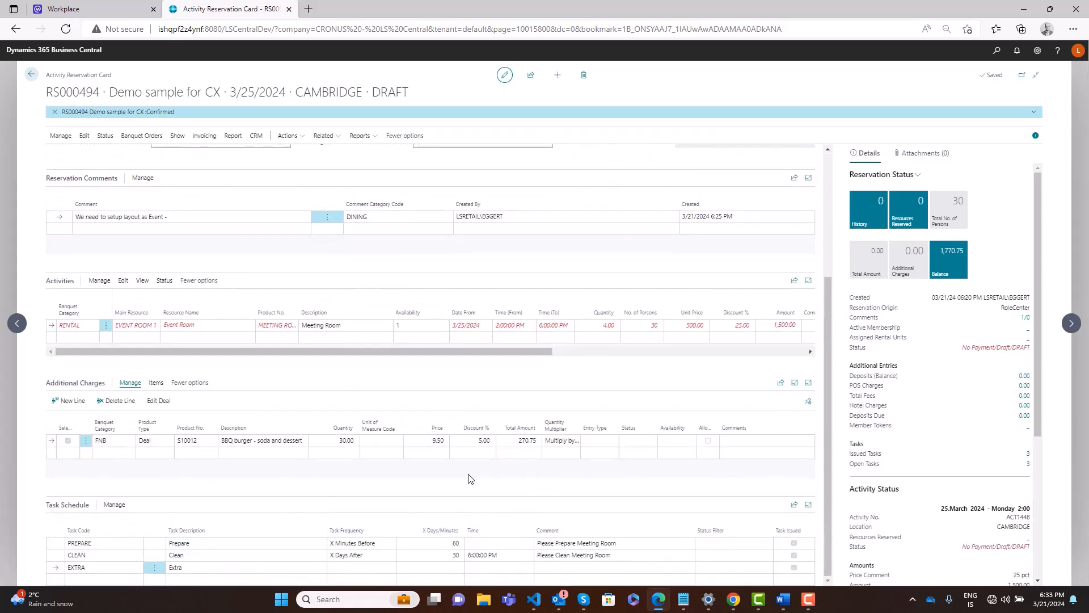
click(110, 457)
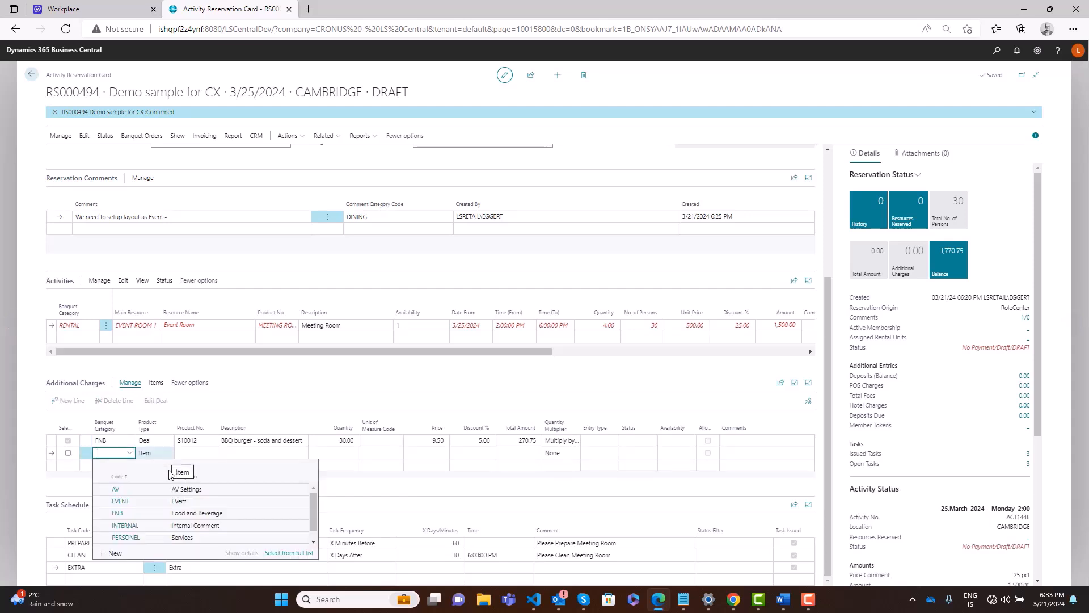
click(208, 458)
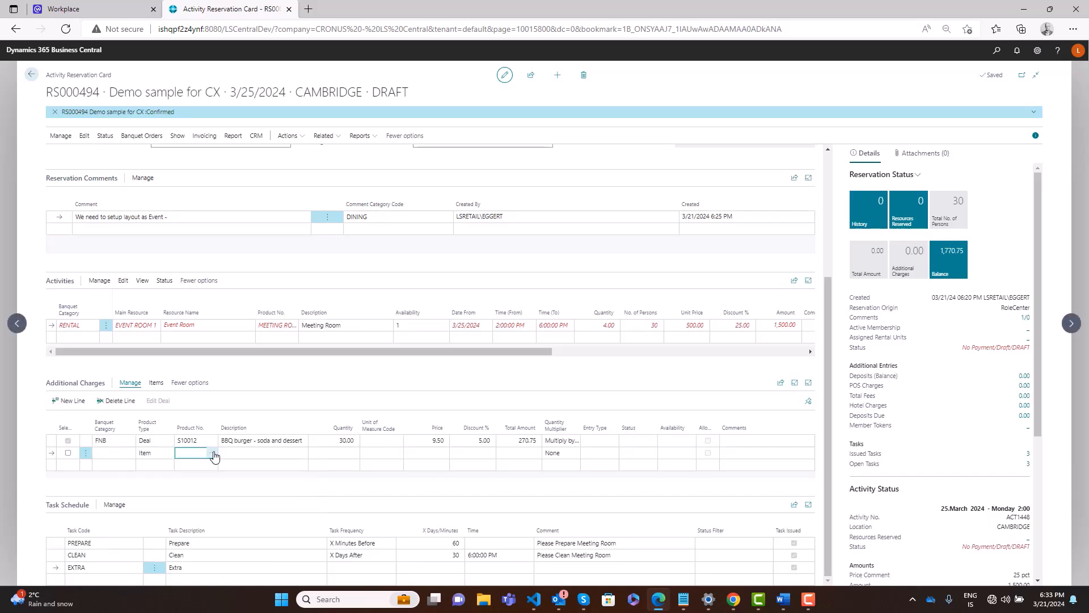
click(214, 454)
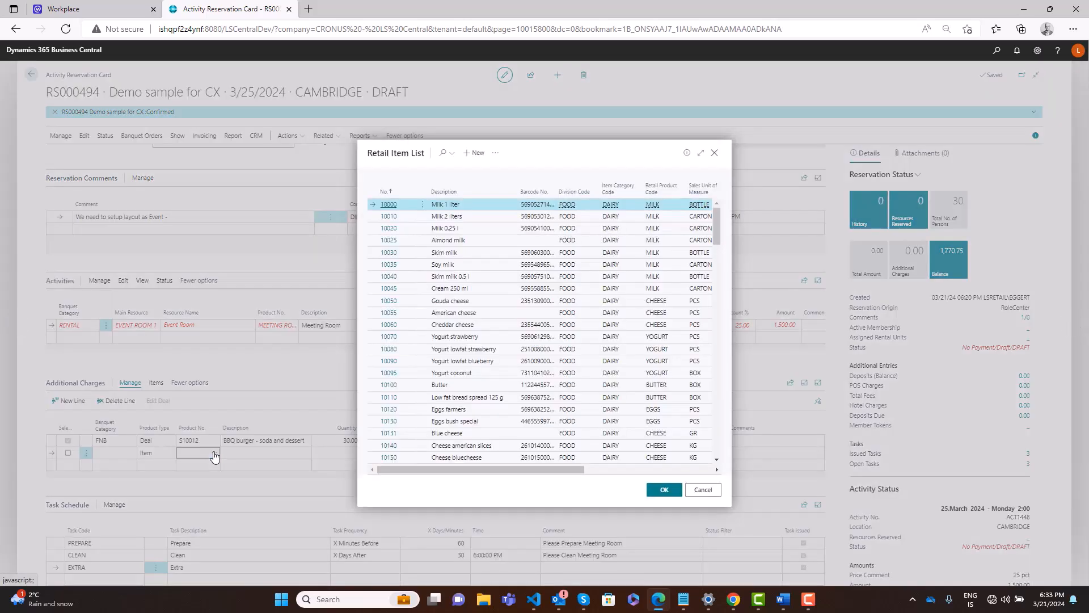
key(Return)
key(Tab)
key(Tab)
text(20)
key(Tab)
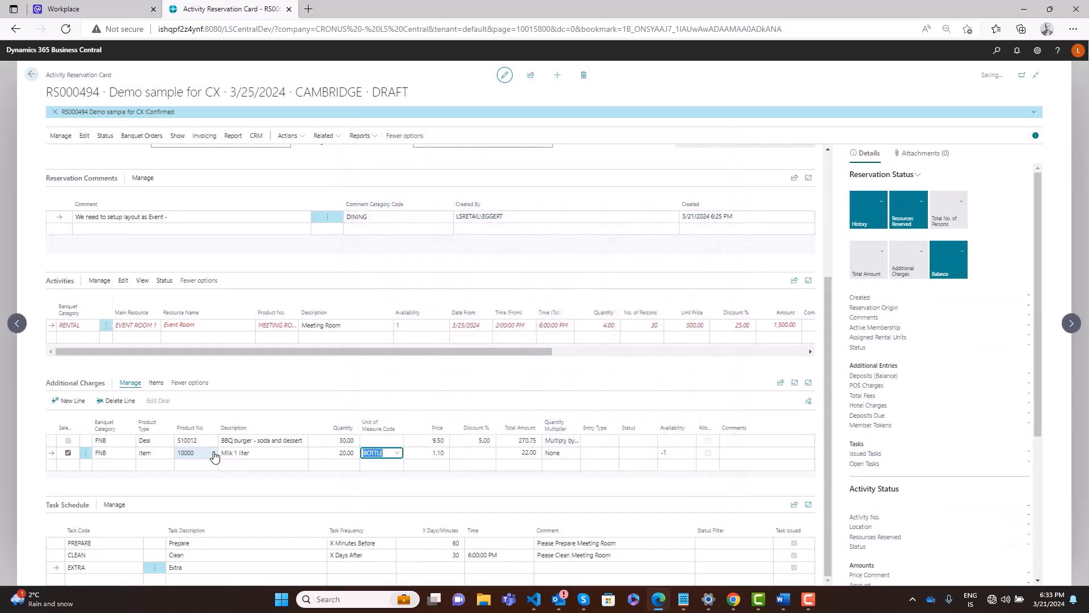
In the BBQ burger deal's details, set the regular cup quantities to 10 COLA DIET and 20 LEMONADE.
key(Up)
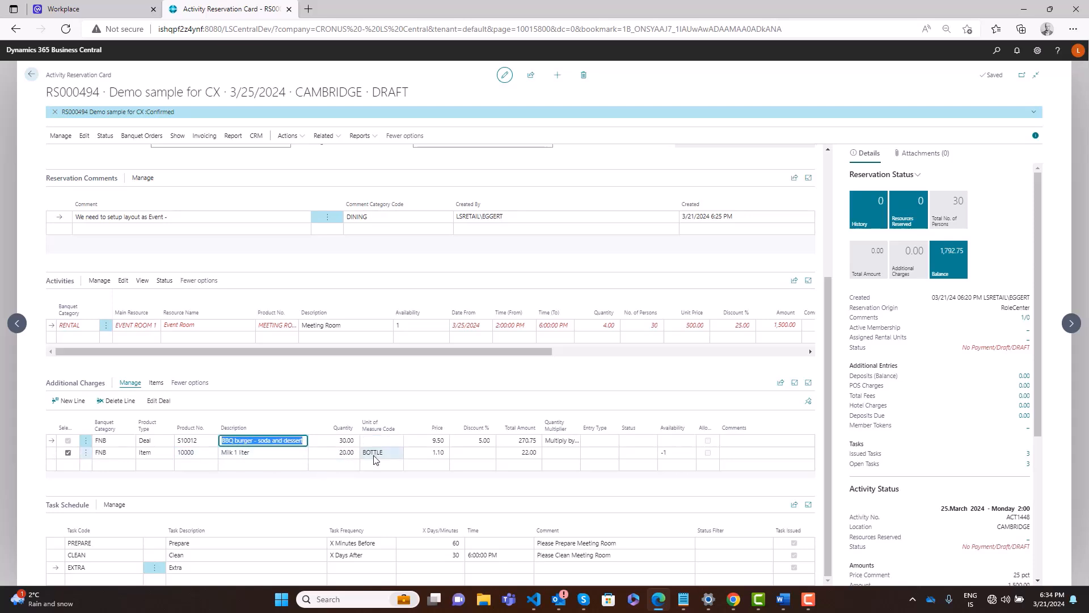
click(354, 441)
click(357, 442)
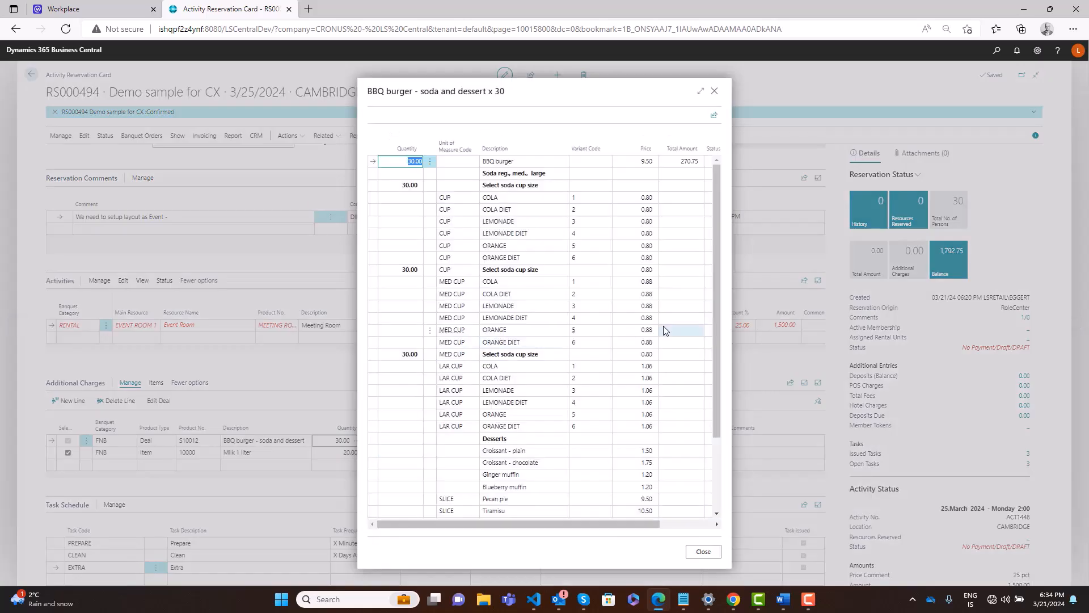
key(Down)
key(Down)
key(Down)
key(Down)
key(Down)
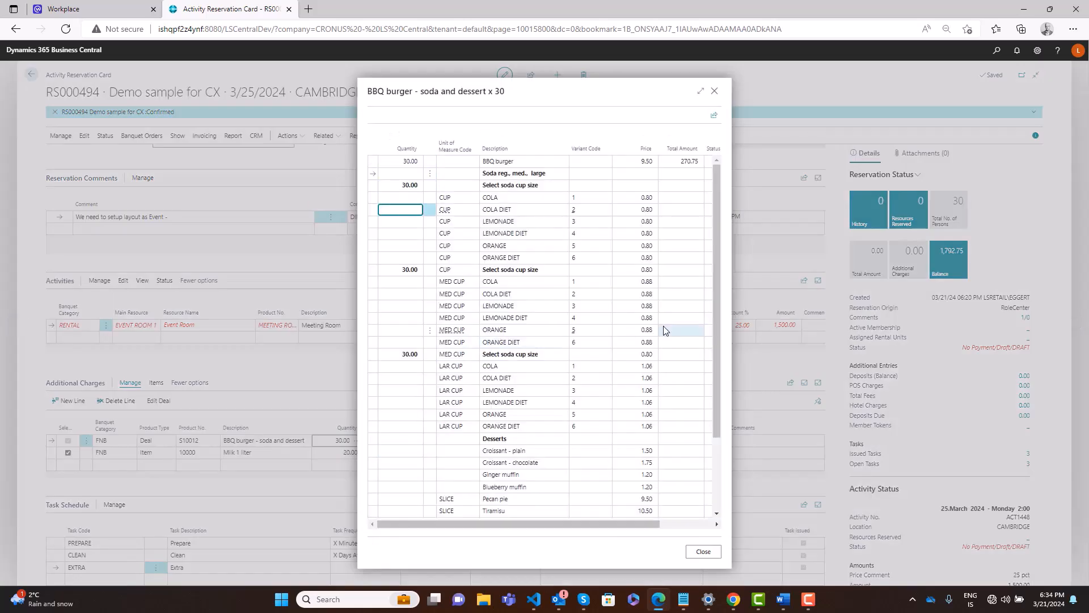
key(Down)
key(Up)
key(Up)
key(Up)
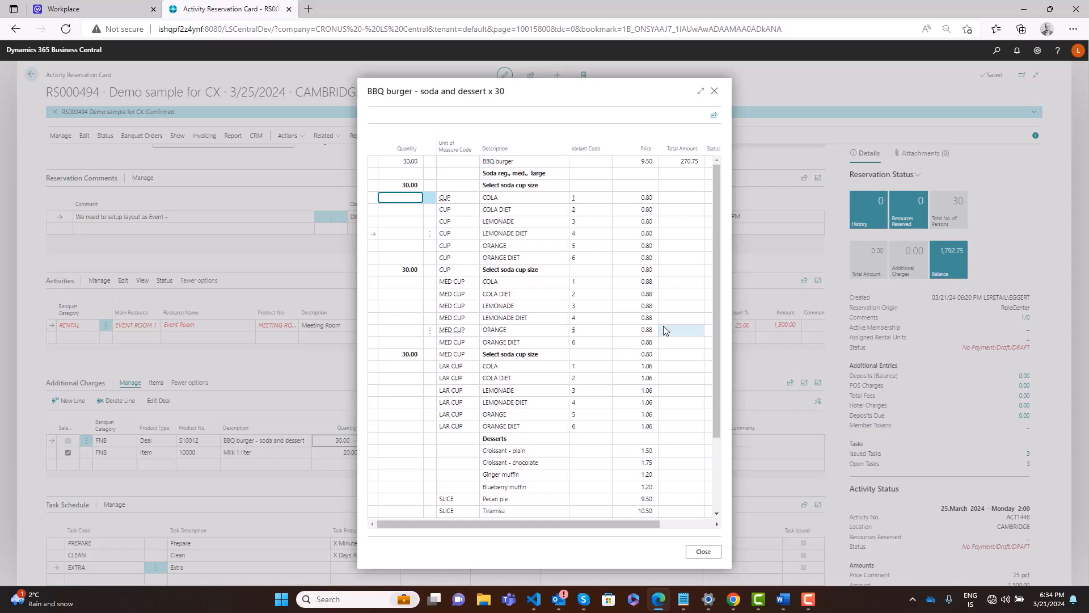
key(Up)
key(Up)
key(Up)
key(Down)
key(Down)
key(Down)
key(Down)
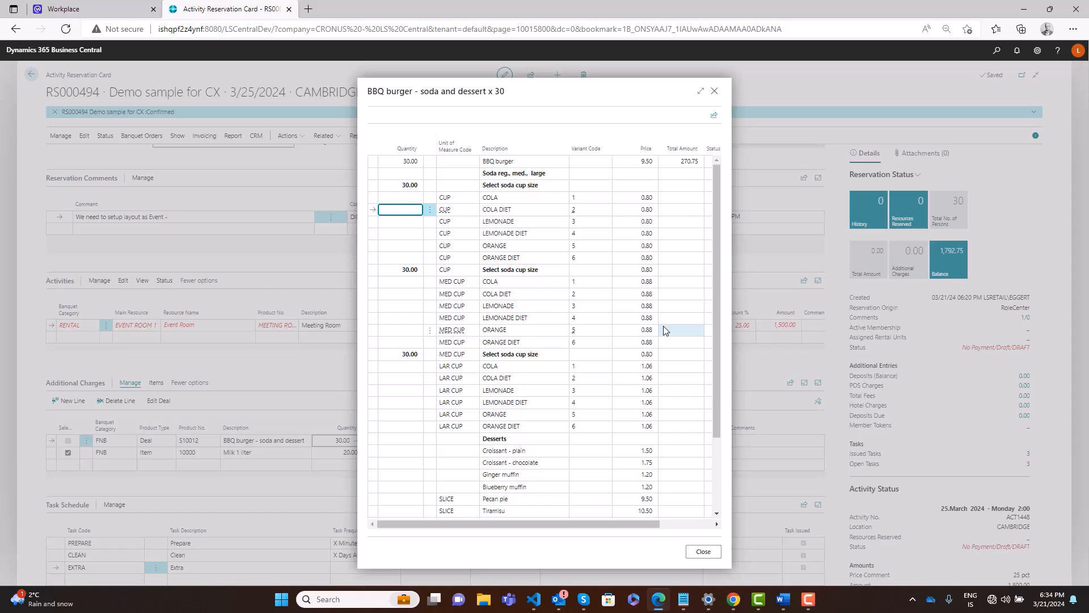
text(10)
key(Return)
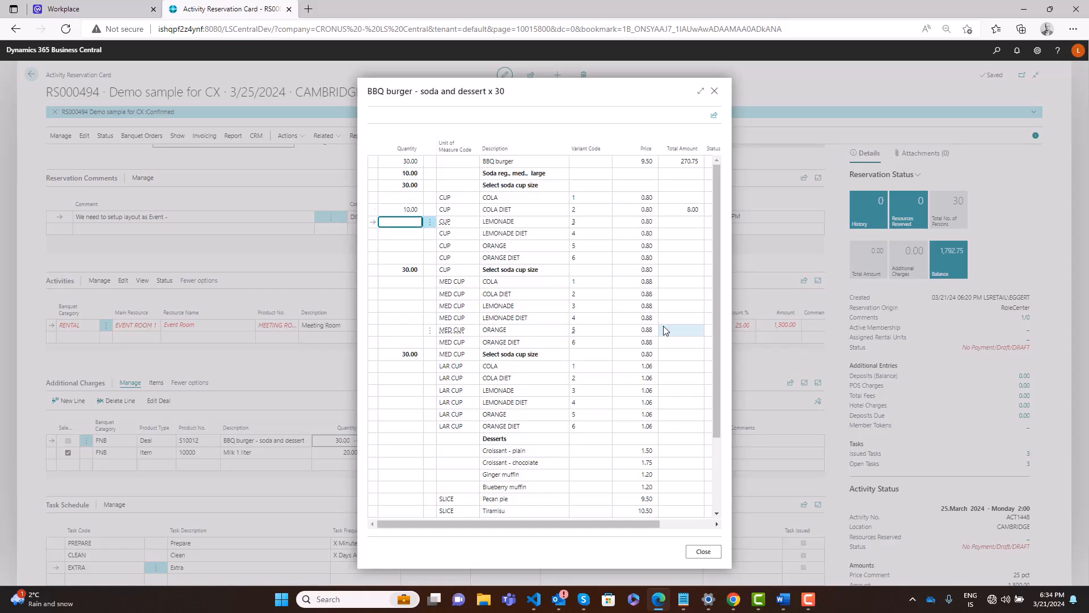
text(20)
key(Return)
Set the deal's dessert quantities to 20 VANILLA portions and 10 Carrot cake slices, and close the deal details.
key(Down)
key(Down)
key(Down)
key(Down)
key(Down)
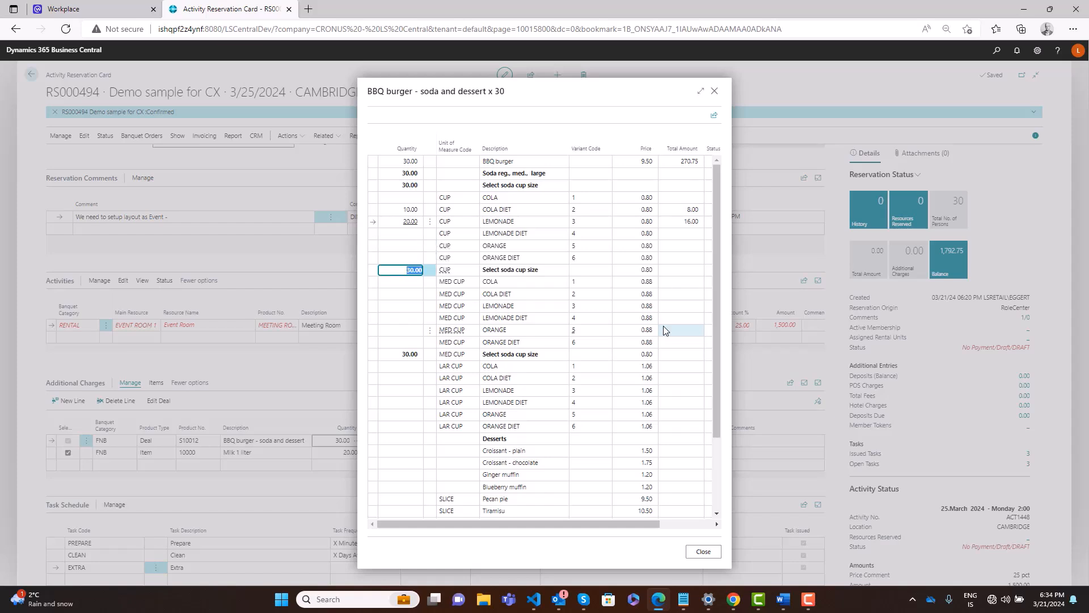
key(Down)
key(Down)
key(Down)
key(Down)
key(Down)
key(Down)
key(Down)
key(Down)
key(Down)
key(Down)
key(Down)
key(Down)
key(Down)
key(Down)
key(Down)
key(Down)
key(Down)
key(Down)
key(Down)
key(Down)
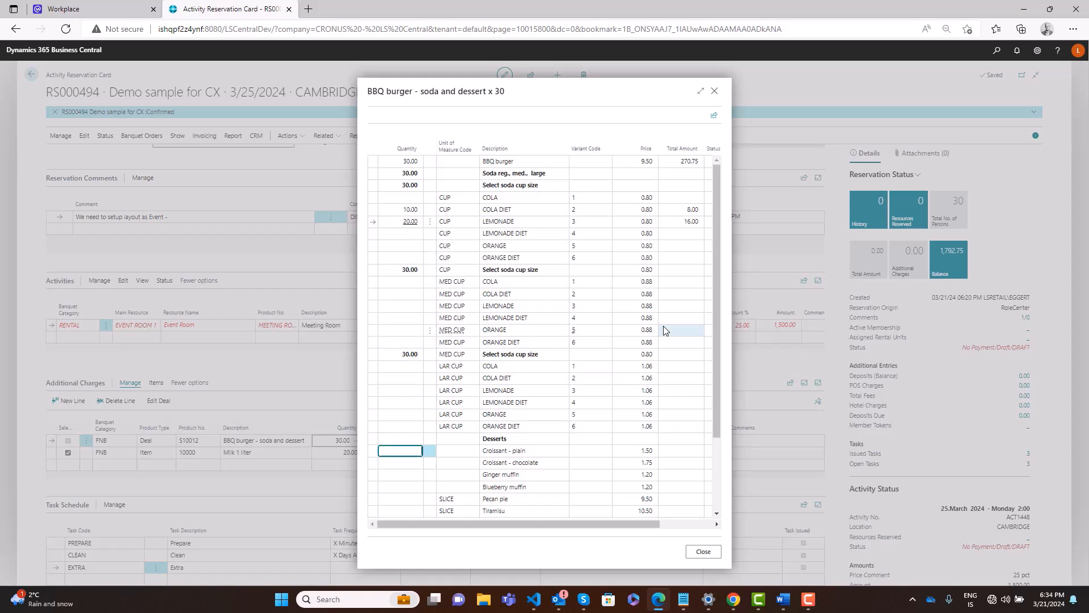
key(Up)
key(Up)
key(Up)
key(Up)
key(Down)
key(Down)
key(Up)
key(Down)
key(Down)
key(Up)
key(Up)
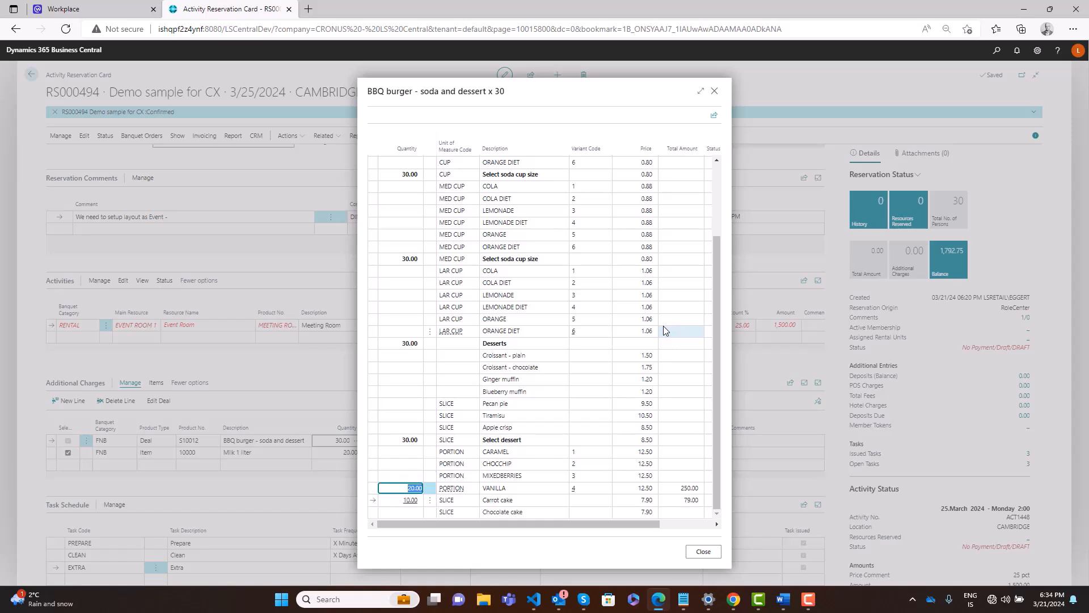
key(Down)
key(Down)
key(Up)
key(Down)
key(Up)
key(Up)
key(Up)
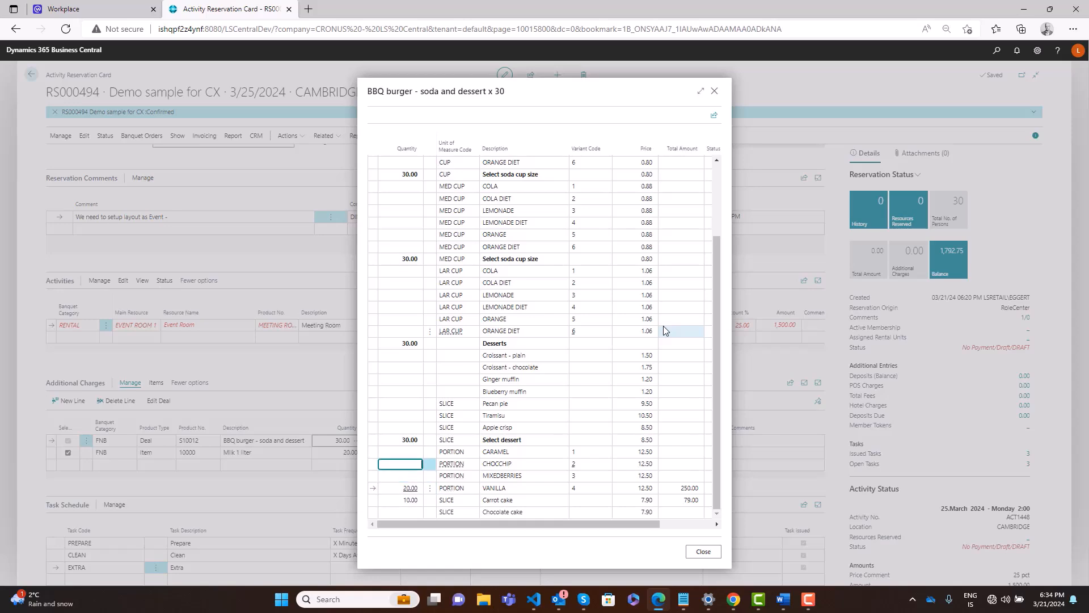
click(710, 554)
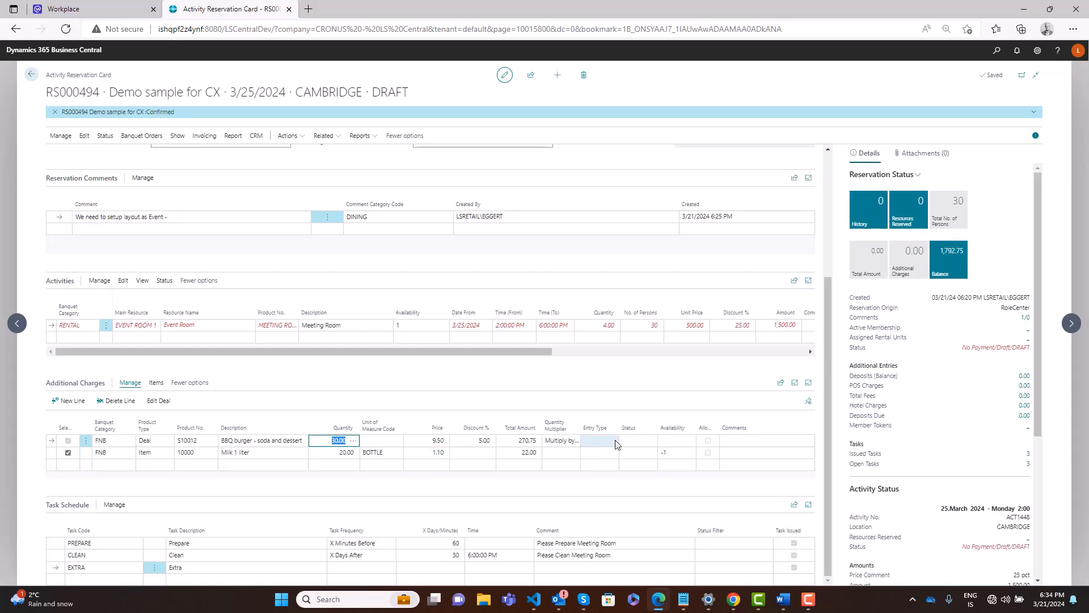
Review the changed lines of the banquet event order in the BEO view and close it.
scroll(437, 250, up, 3)
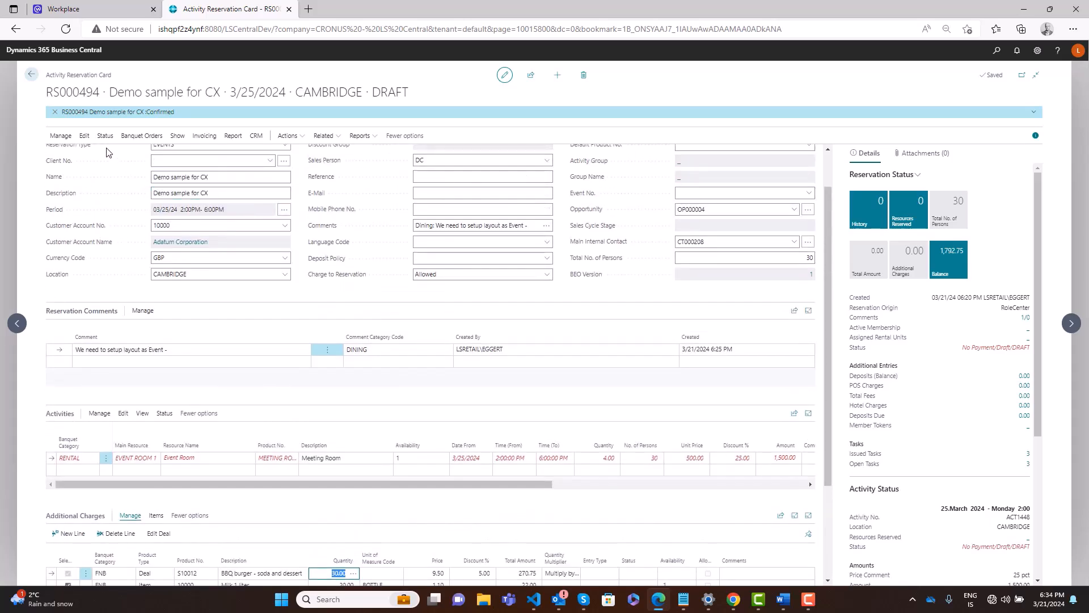
click(140, 136)
click(74, 154)
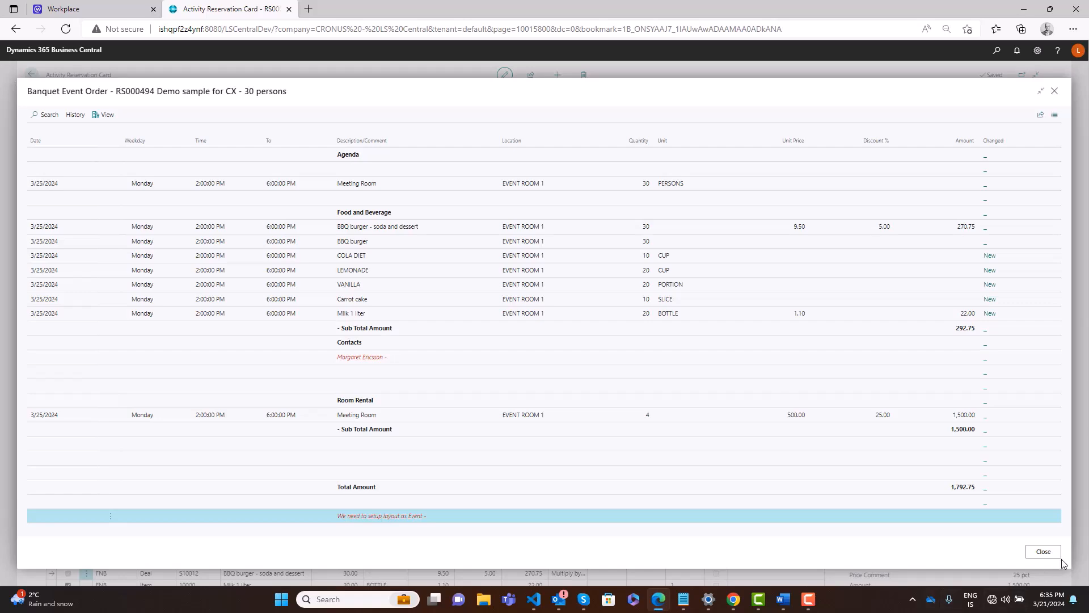
click(1043, 551)
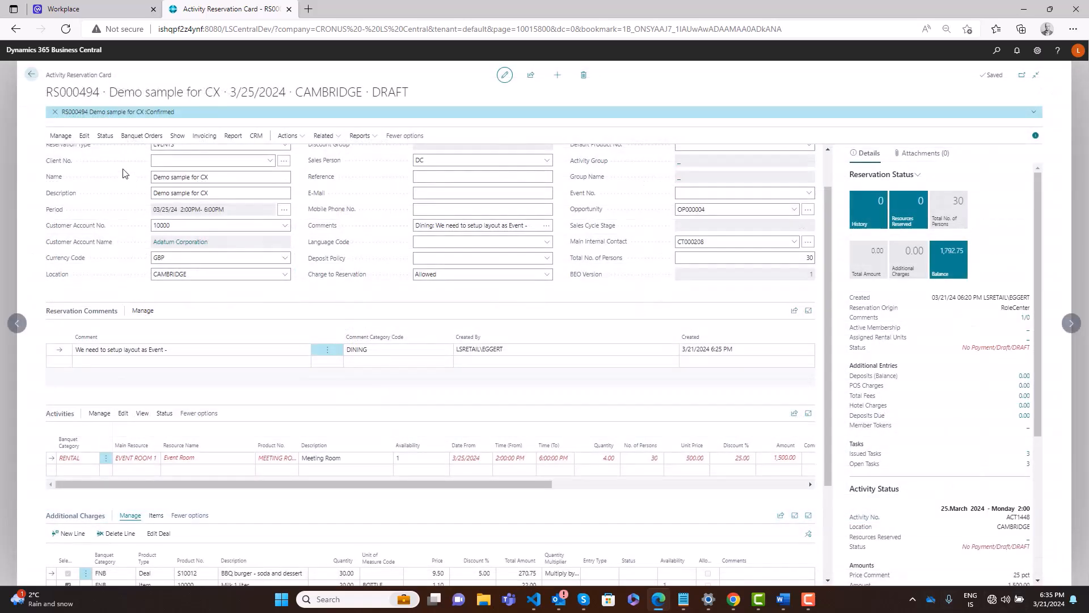
Confirm the reservation again and open the banquet event version log from its BEO version.
click(104, 136)
click(67, 152)
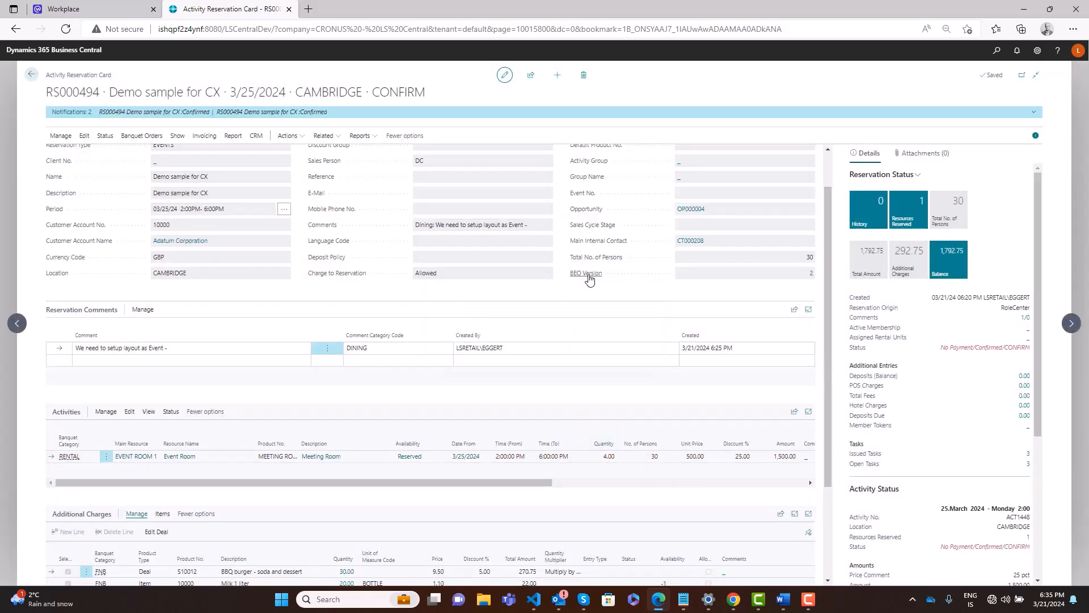
click(810, 276)
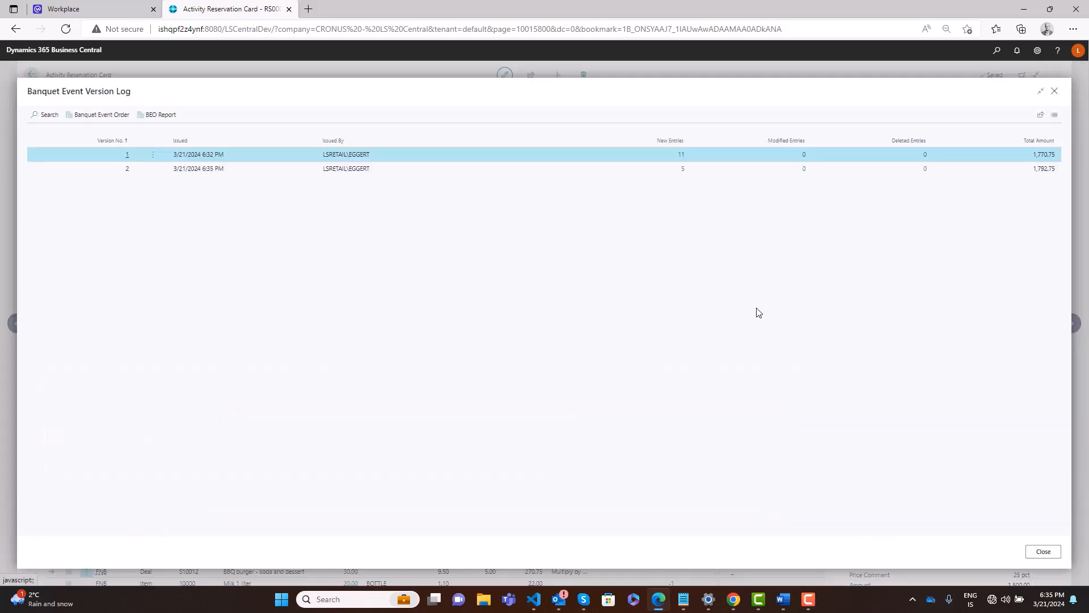
Examine the new entries of version 2 in the banquet event version log, and close the log.
click(266, 171)
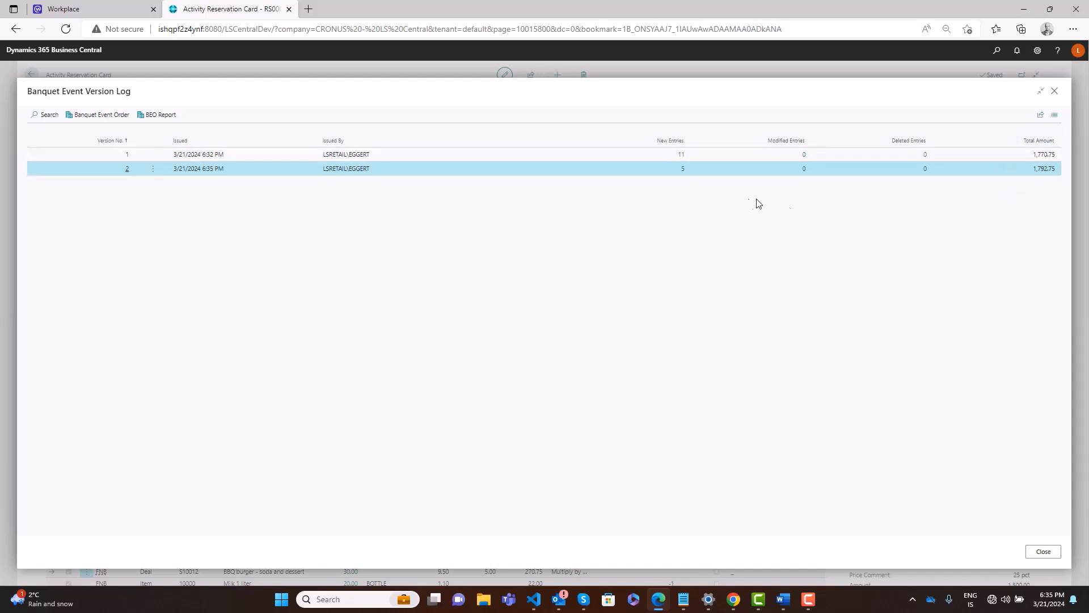
click(683, 169)
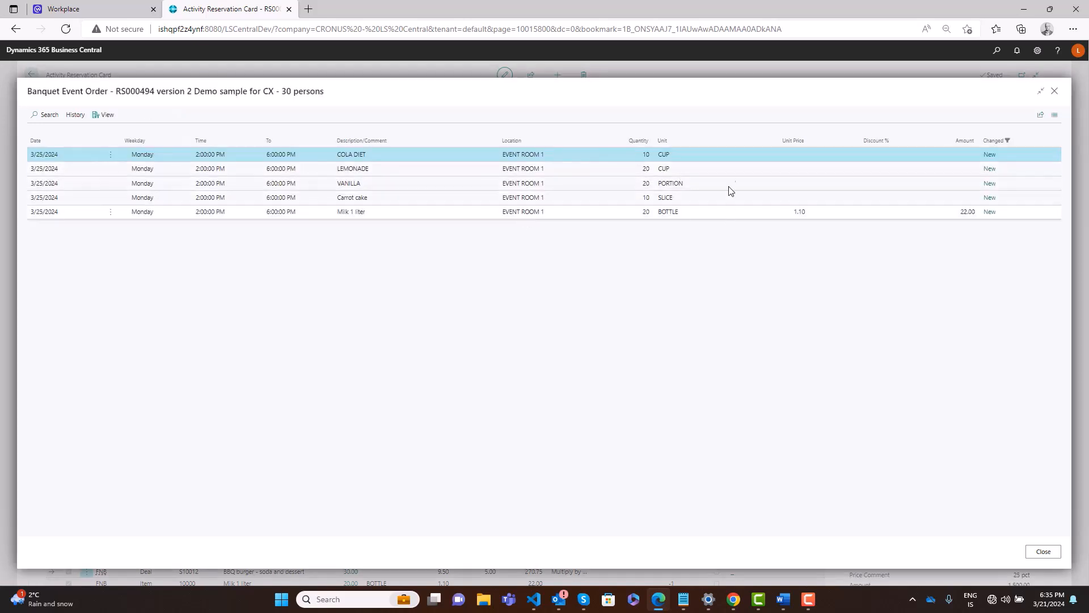
click(1043, 551)
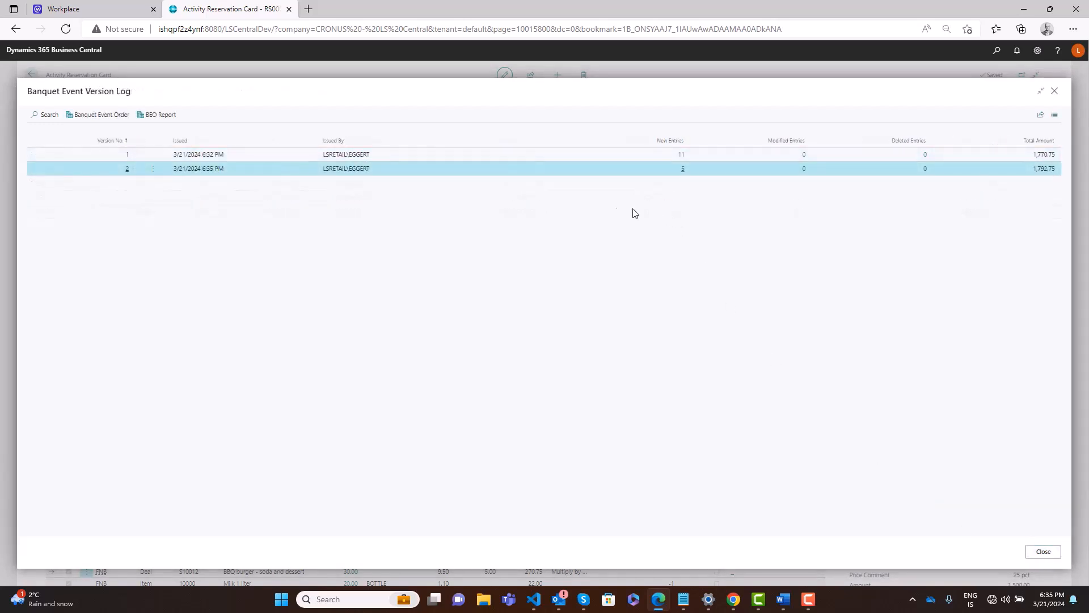
click(683, 169)
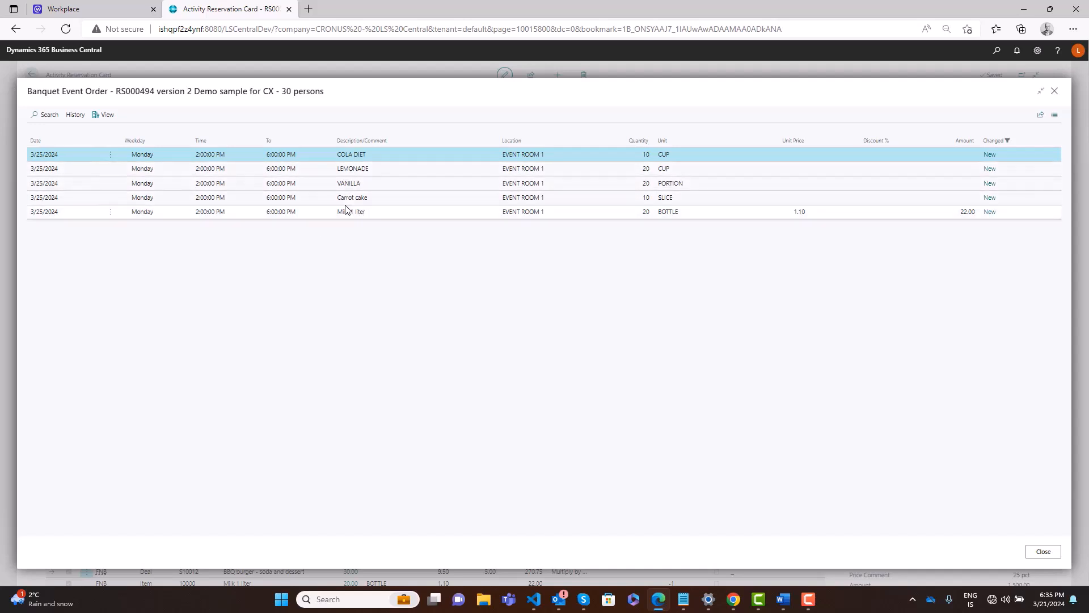
click(1044, 552)
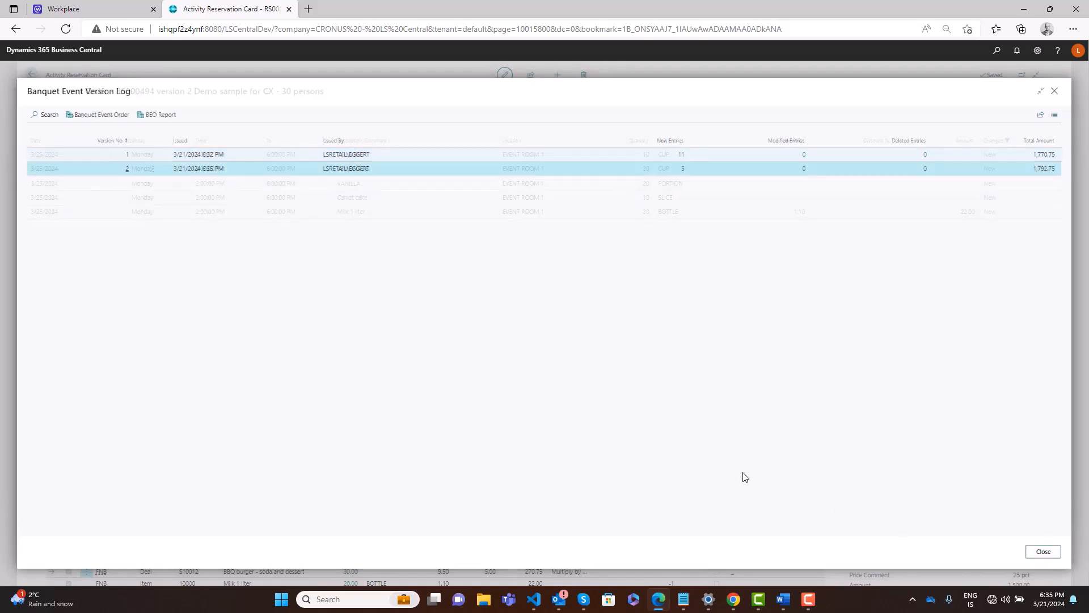
click(1044, 552)
Review the confirmed reservation's charges, task schedule and amount details, and leave the reservation card.
scroll(584, 379, down, 3)
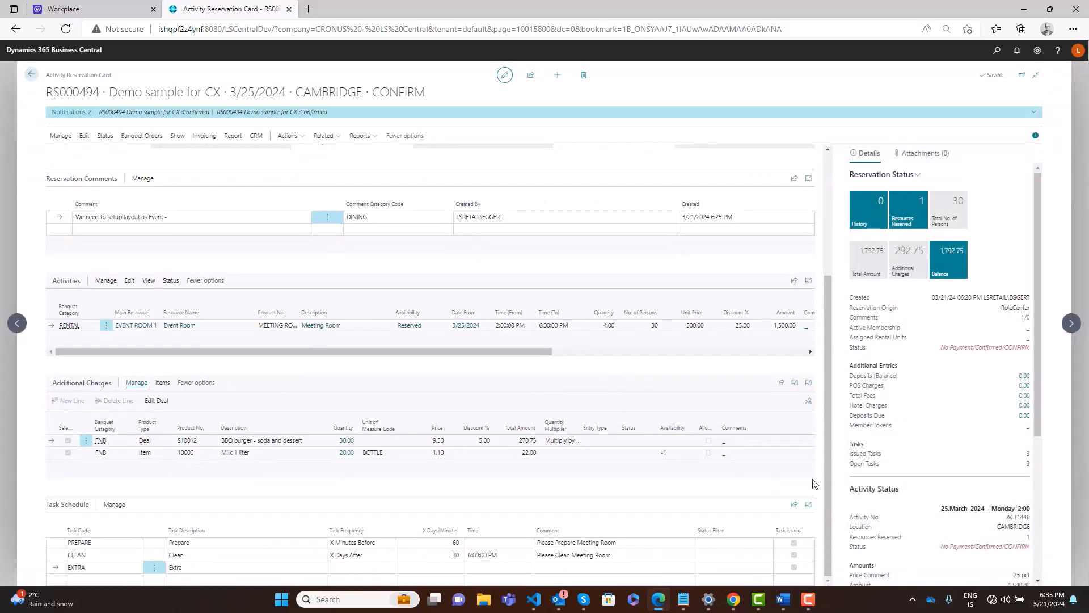
scroll(880, 479, down, 3)
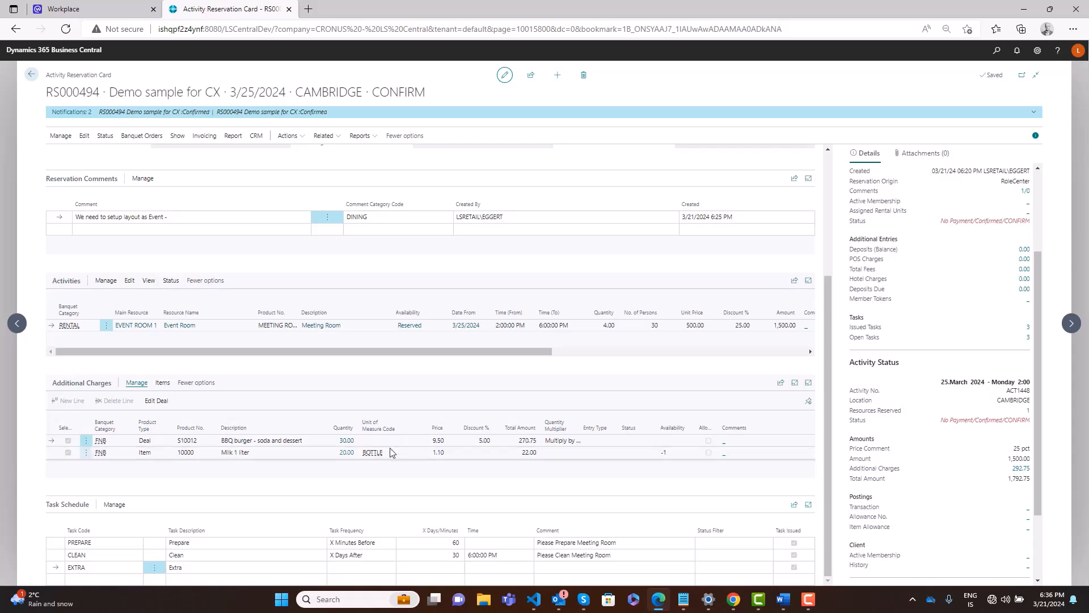
scroll(391, 454, up, 3)
click(33, 76)
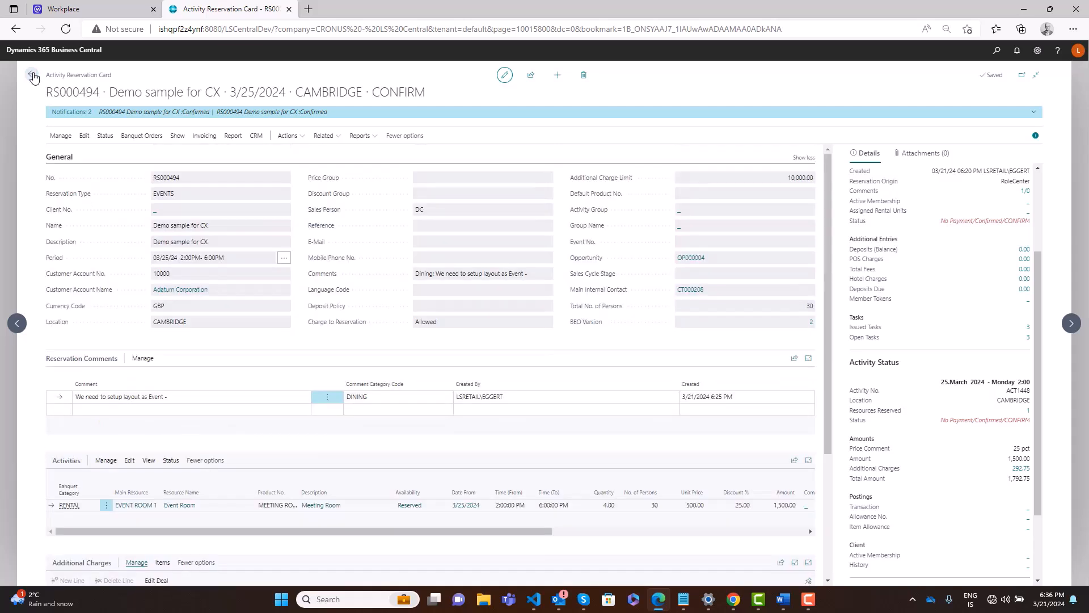